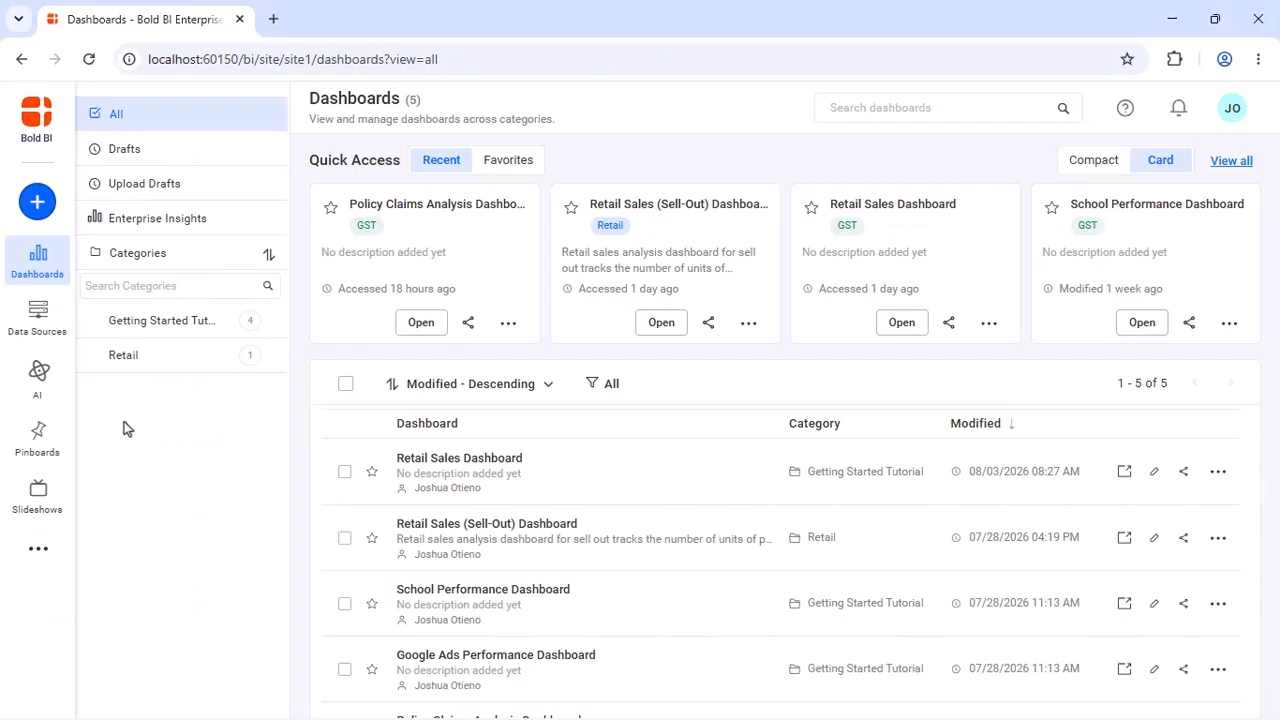
Start a new data source and choose the Excel connector by searching the connectors for "Exce"
{"action": "left_click", "coordinate": [36, 316]}
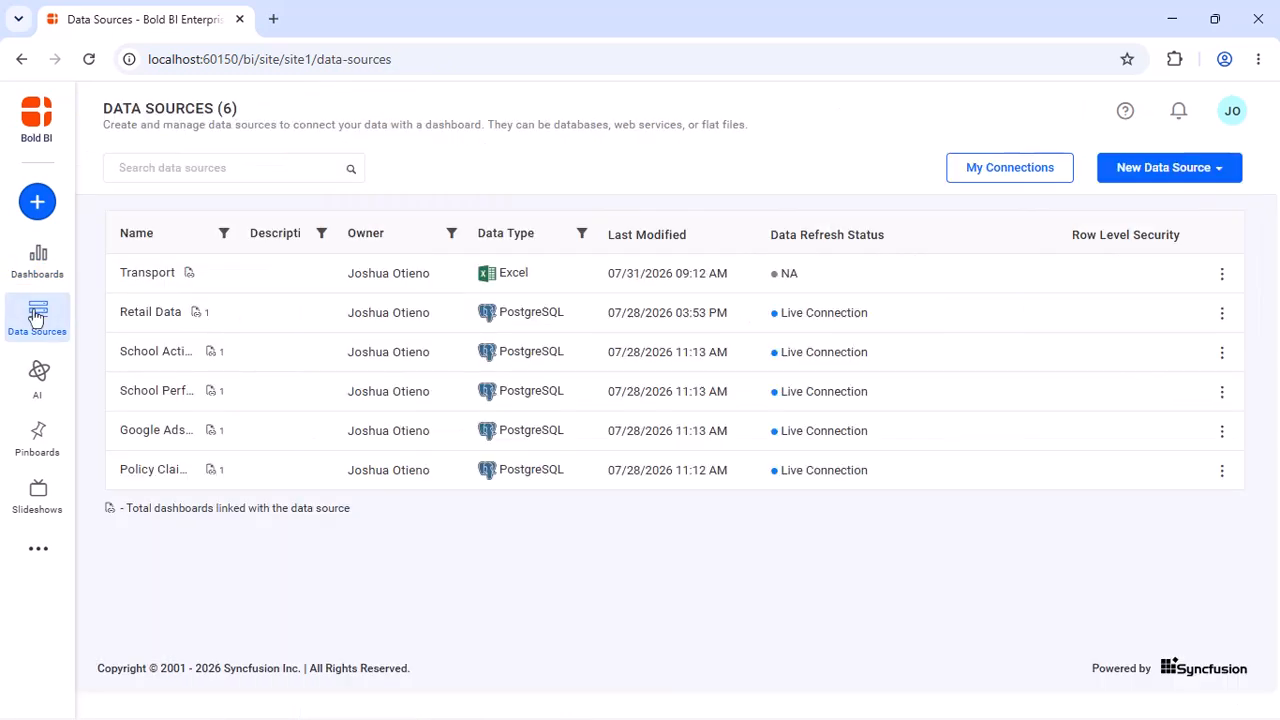
{"action": "left_click", "coordinate": [1222, 170]}
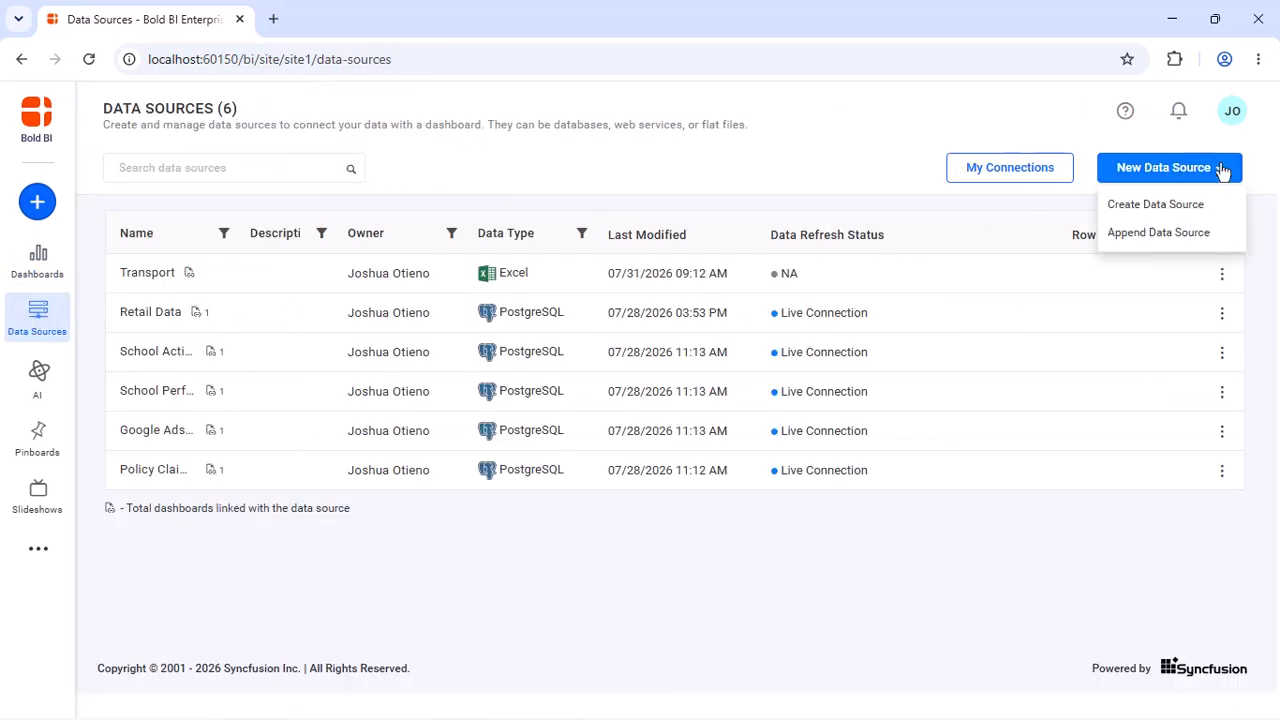
{"action": "left_click", "coordinate": [1155, 206]}
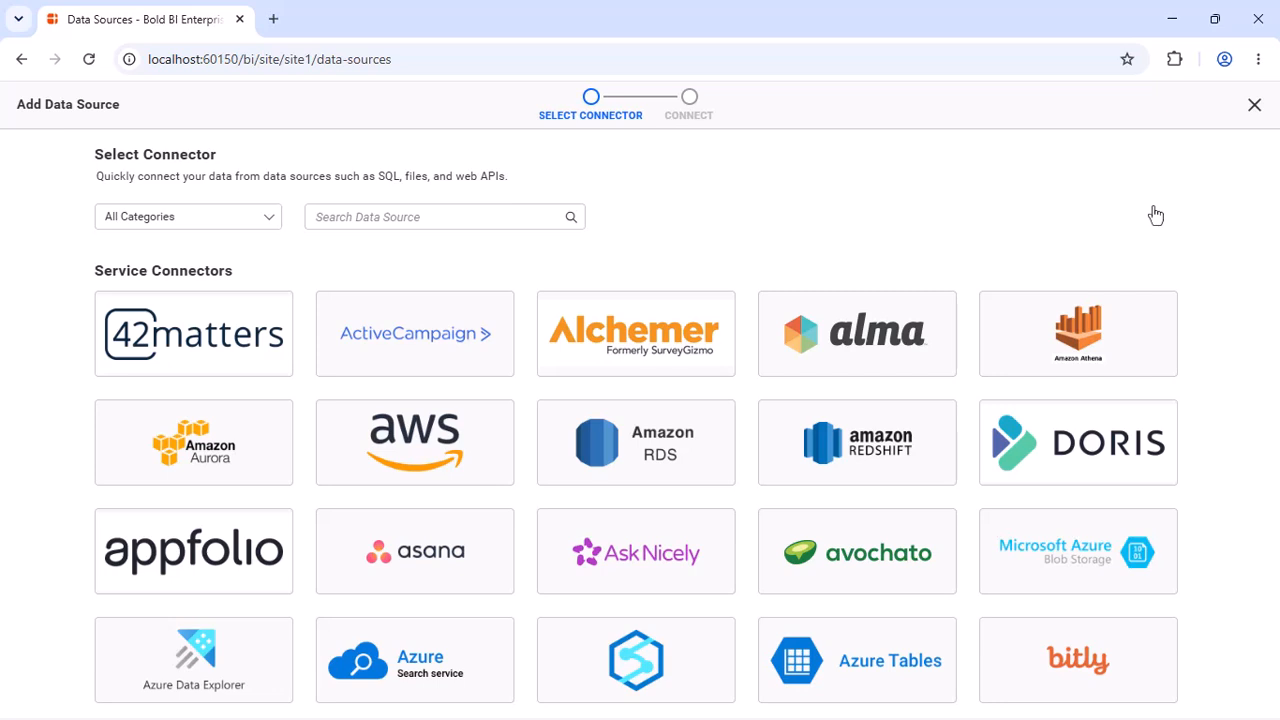
{"action": "left_click", "coordinate": [491, 212]}
{"action": "type", "text": "Exce"}
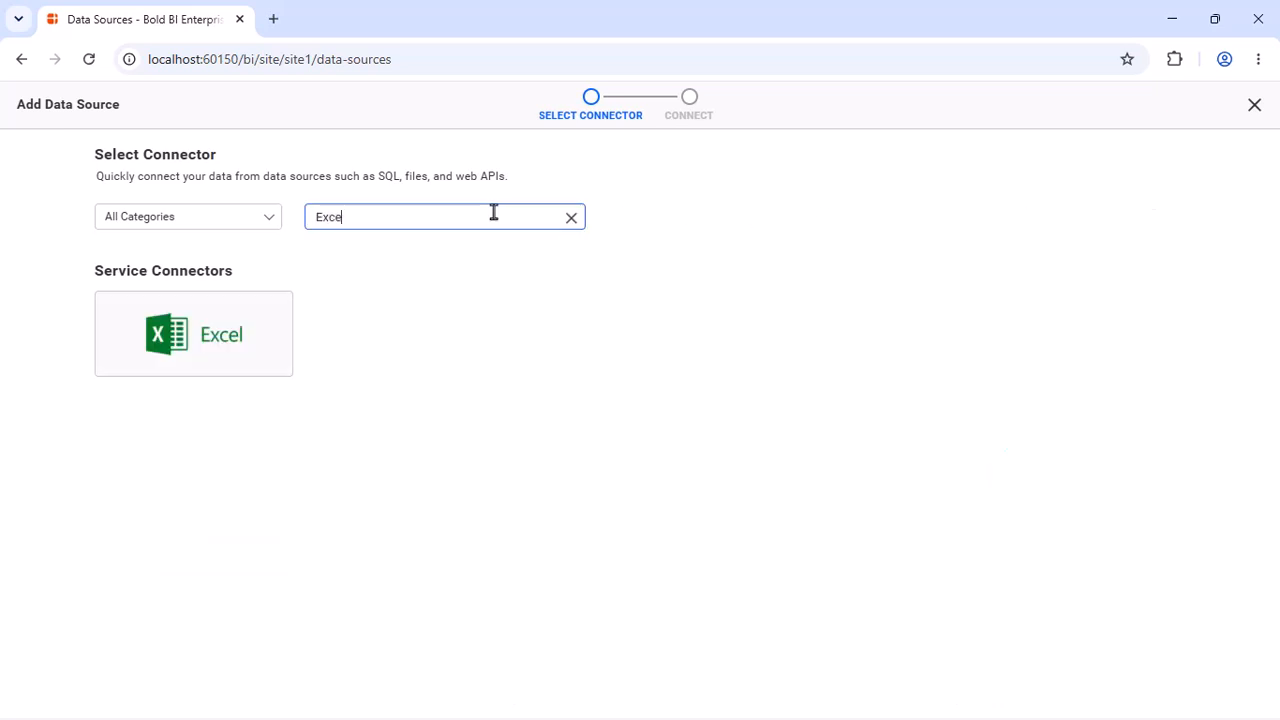
{"action": "left_click", "coordinate": [191, 369]}
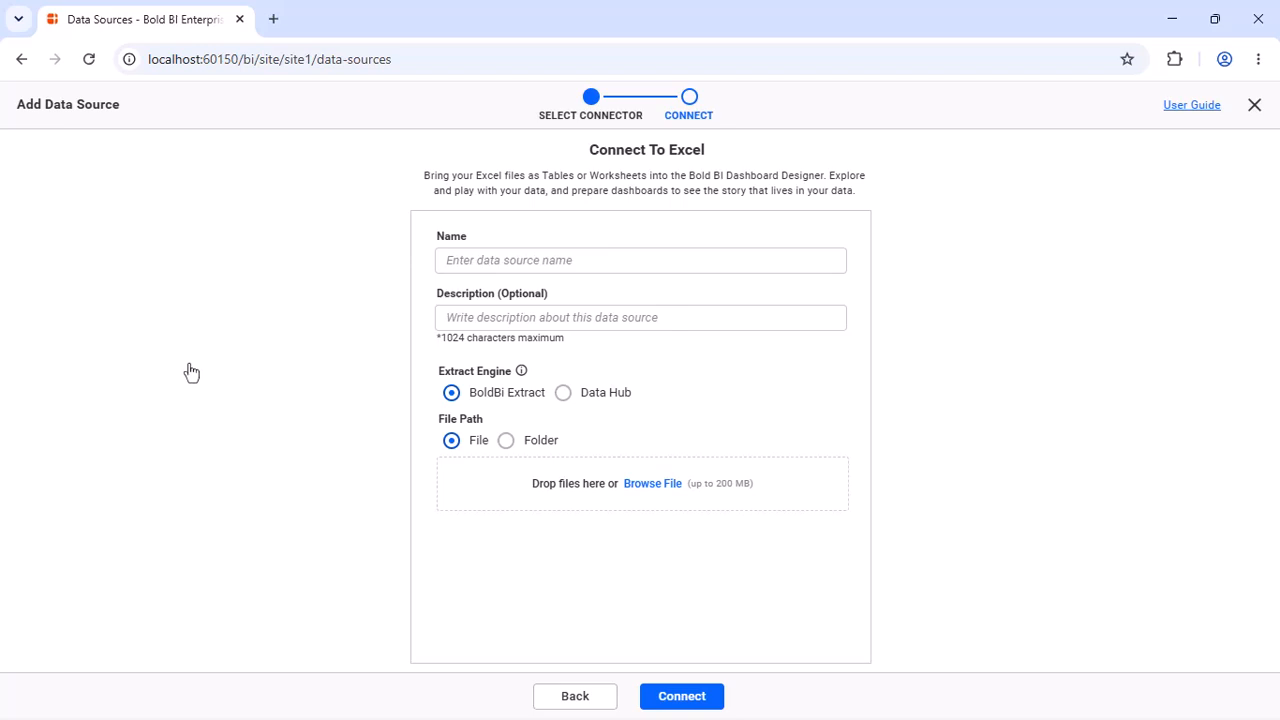
Name the data source "Mode of Transport", upload the Mode of transport Excel file, and connect to it with Sheet1 included
{"action": "left_click", "coordinate": [563, 262]}
{"action": "type", "text": "Mode of Tr"}
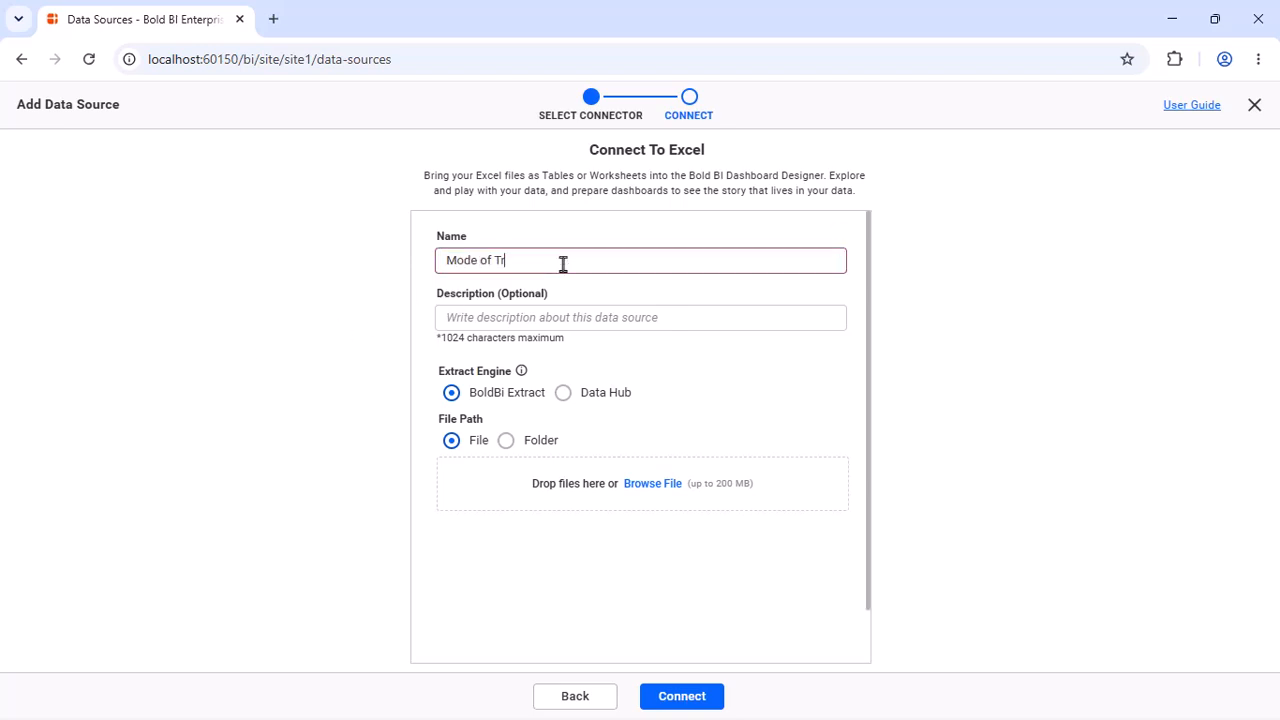
{"action": "type", "text": "ansport"}
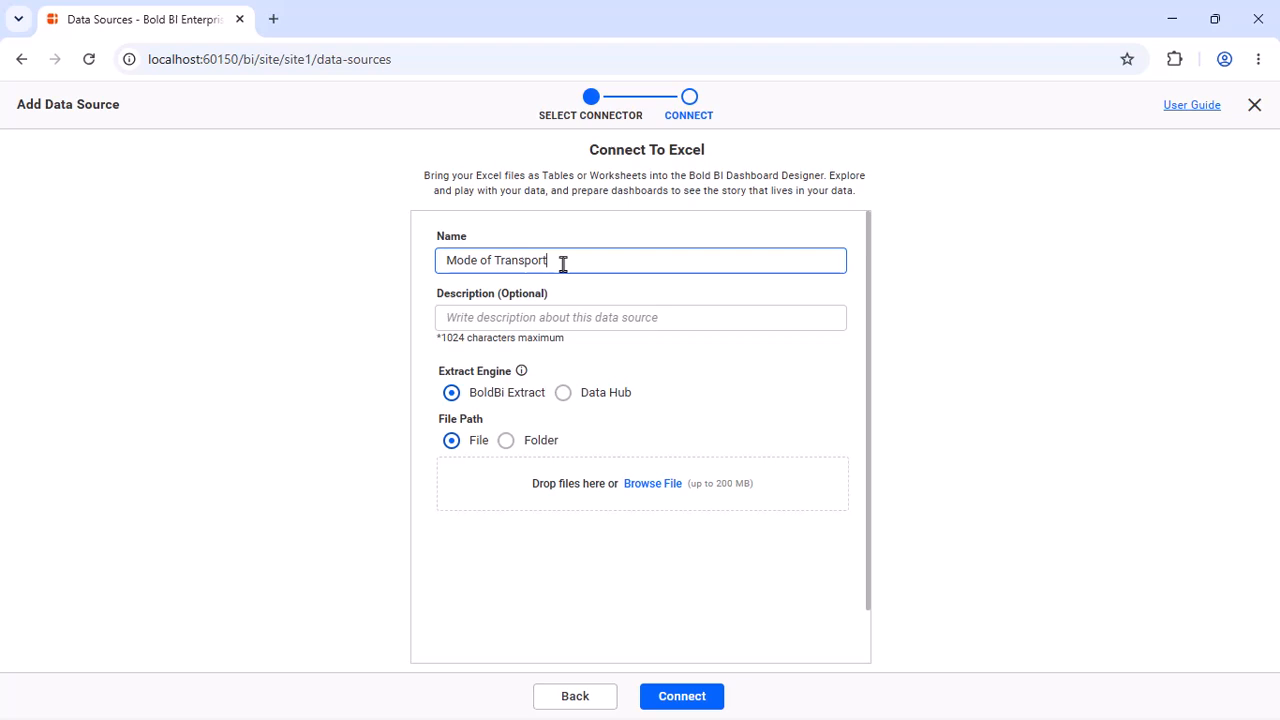
{"action": "left_click", "coordinate": [636, 483]}
{"action": "double_click", "coordinate": [673, 388]}
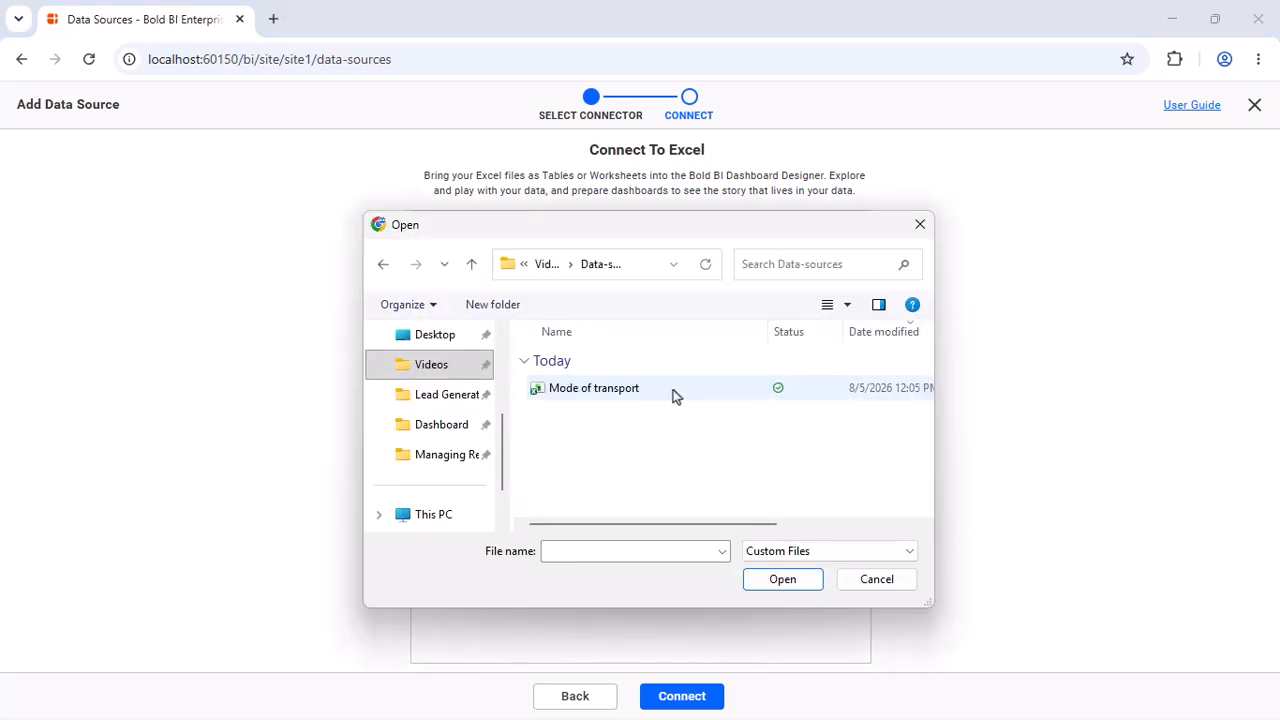
{"action": "left_click", "coordinate": [673, 390]}
{"action": "left_click", "coordinate": [775, 580]}
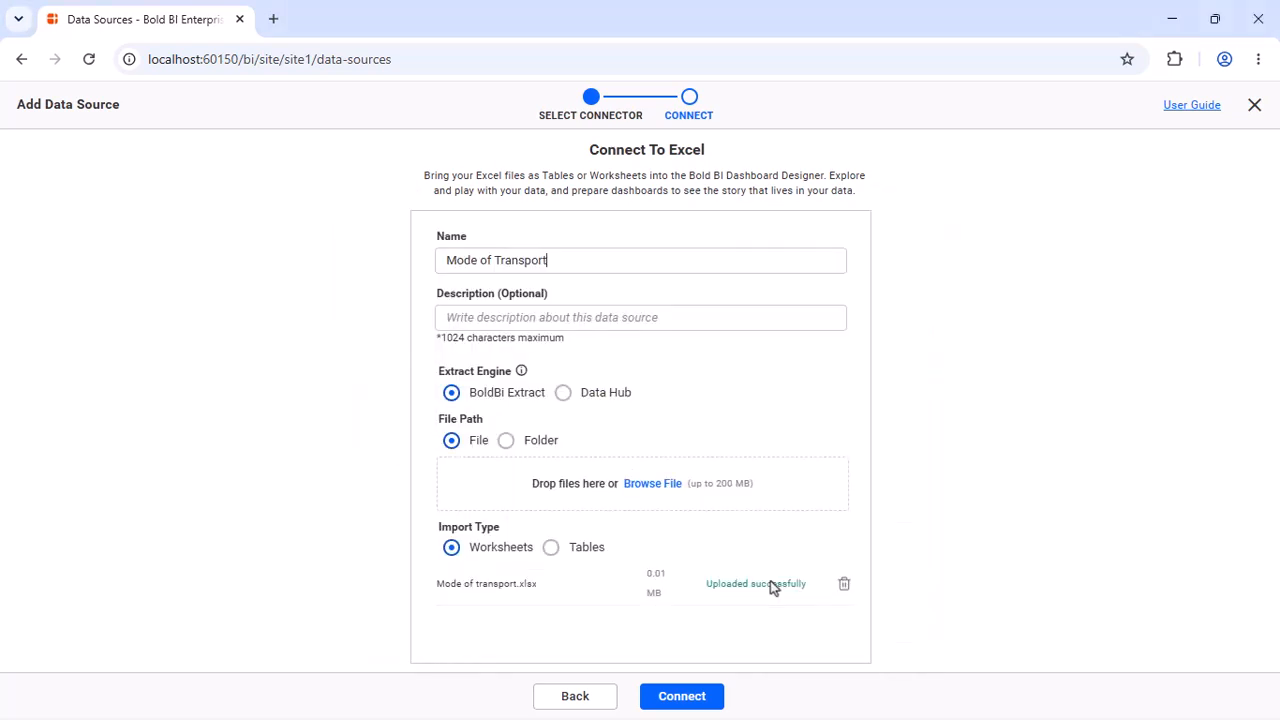
{"action": "left_click", "coordinate": [679, 695]}
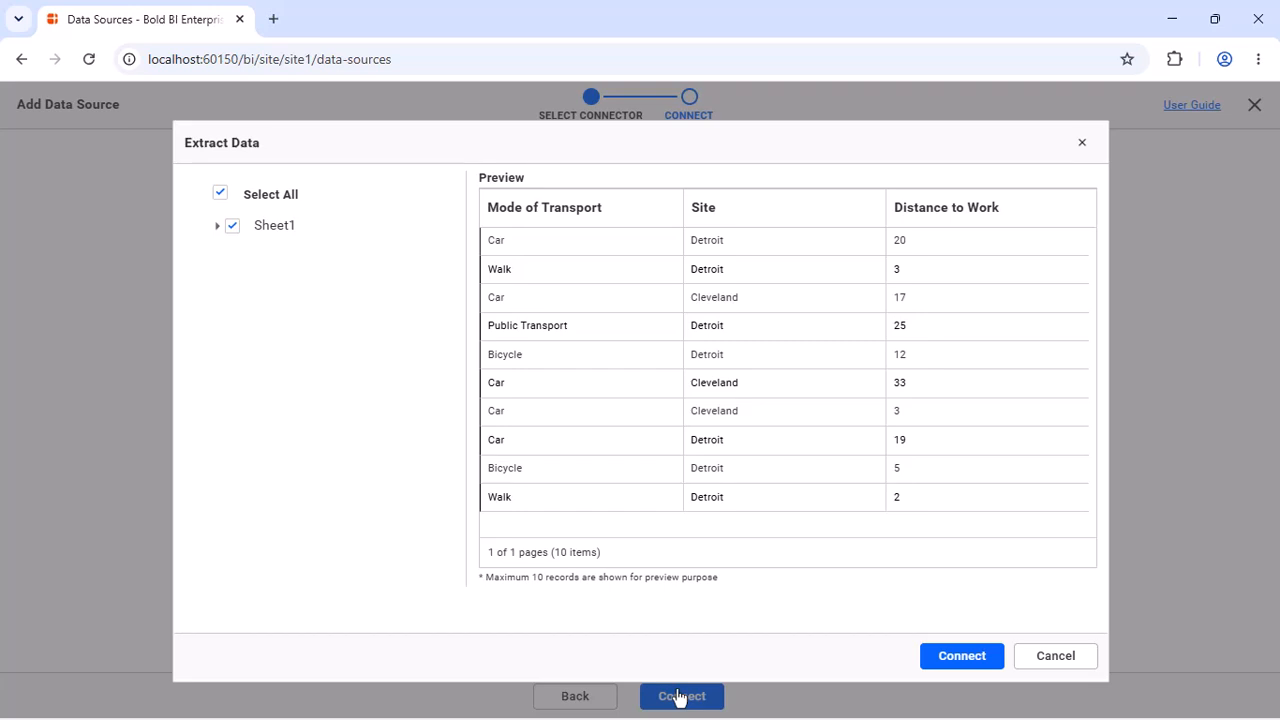
{"action": "left_click", "coordinate": [952, 659]}
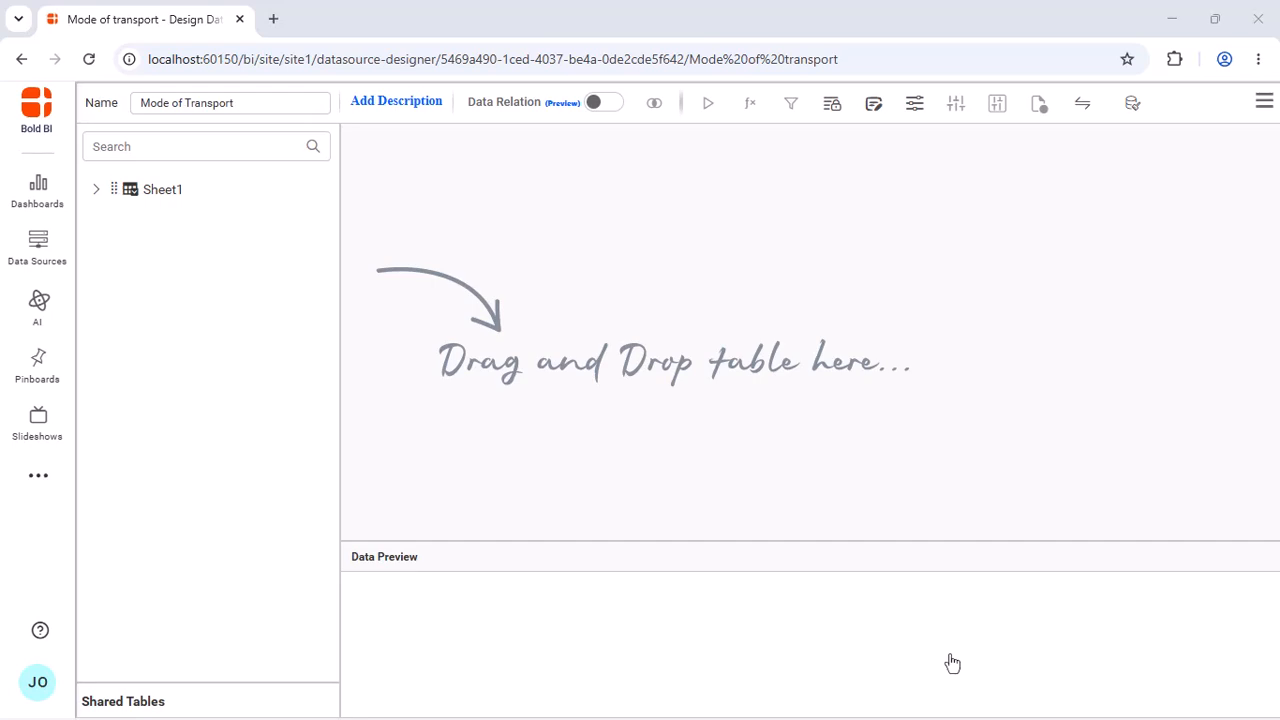
Add the Sheet1 table to the data source design with data preview on, and save and exit
{"action": "left_click_drag", "start_coordinate": [160, 189], "coordinate": [557, 155]}
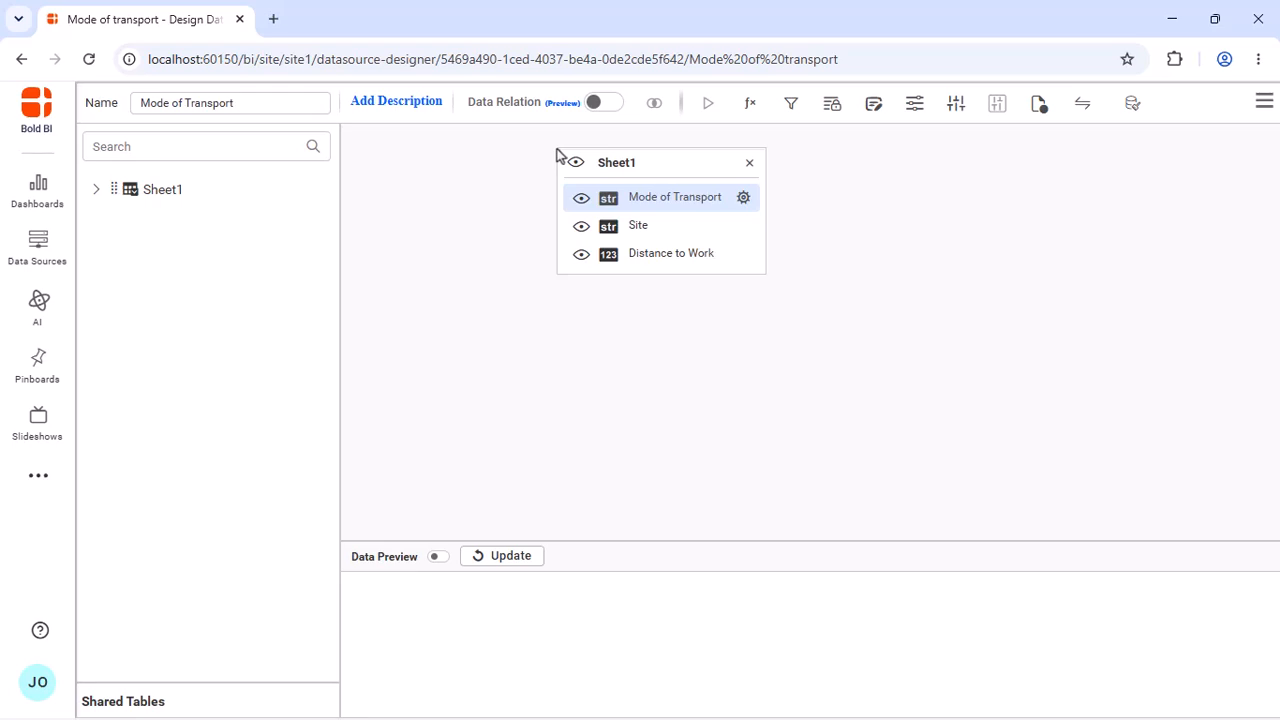
{"action": "left_click", "coordinate": [440, 557]}
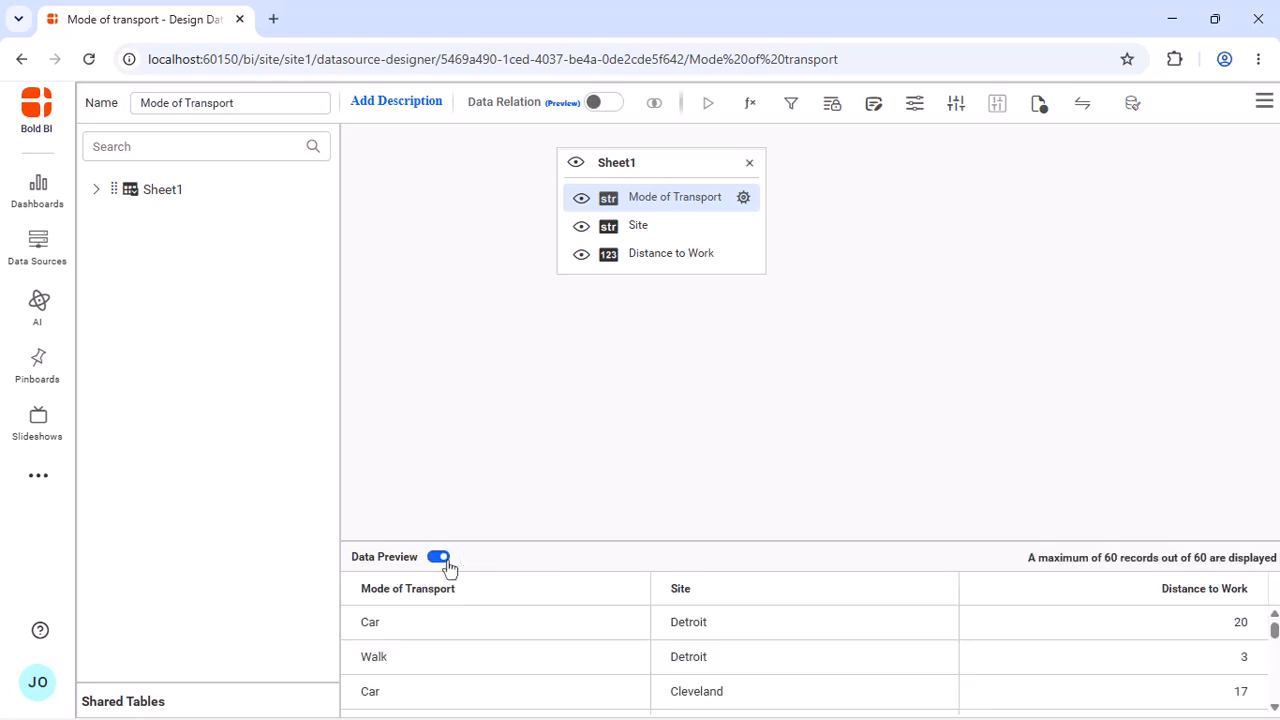
{"action": "left_click", "coordinate": [1262, 103]}
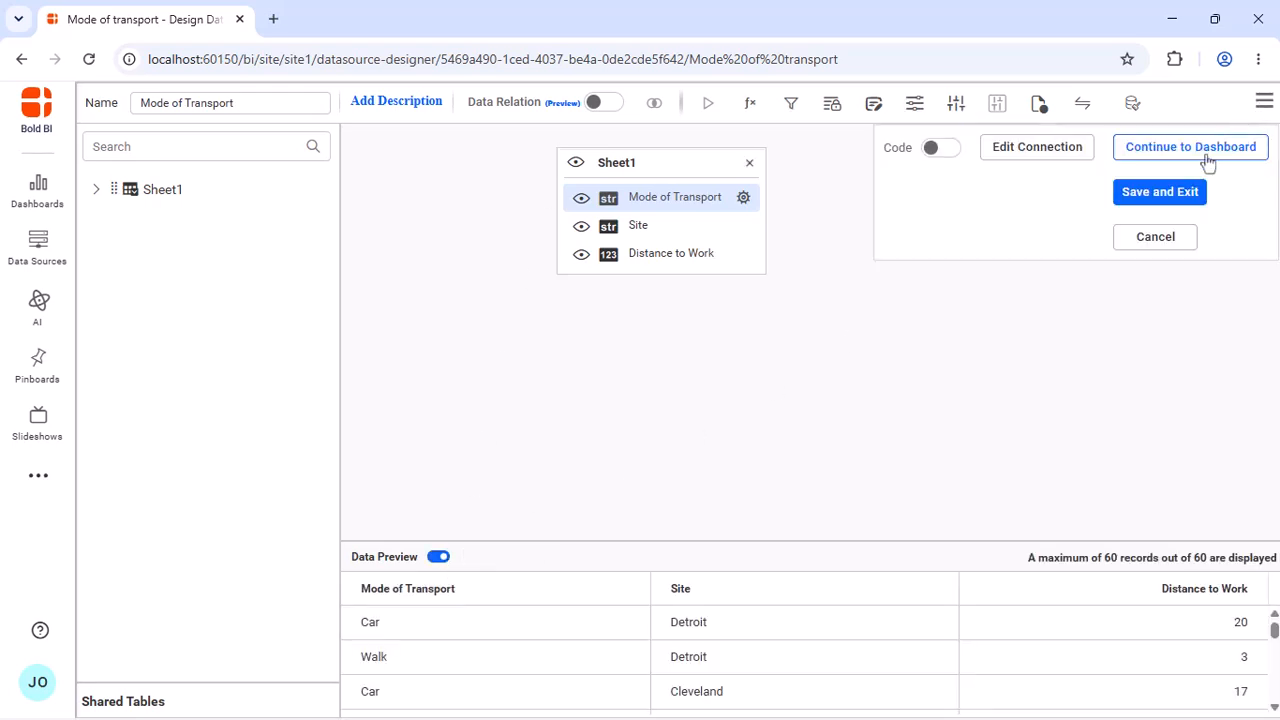
{"action": "left_click", "coordinate": [1175, 193]}
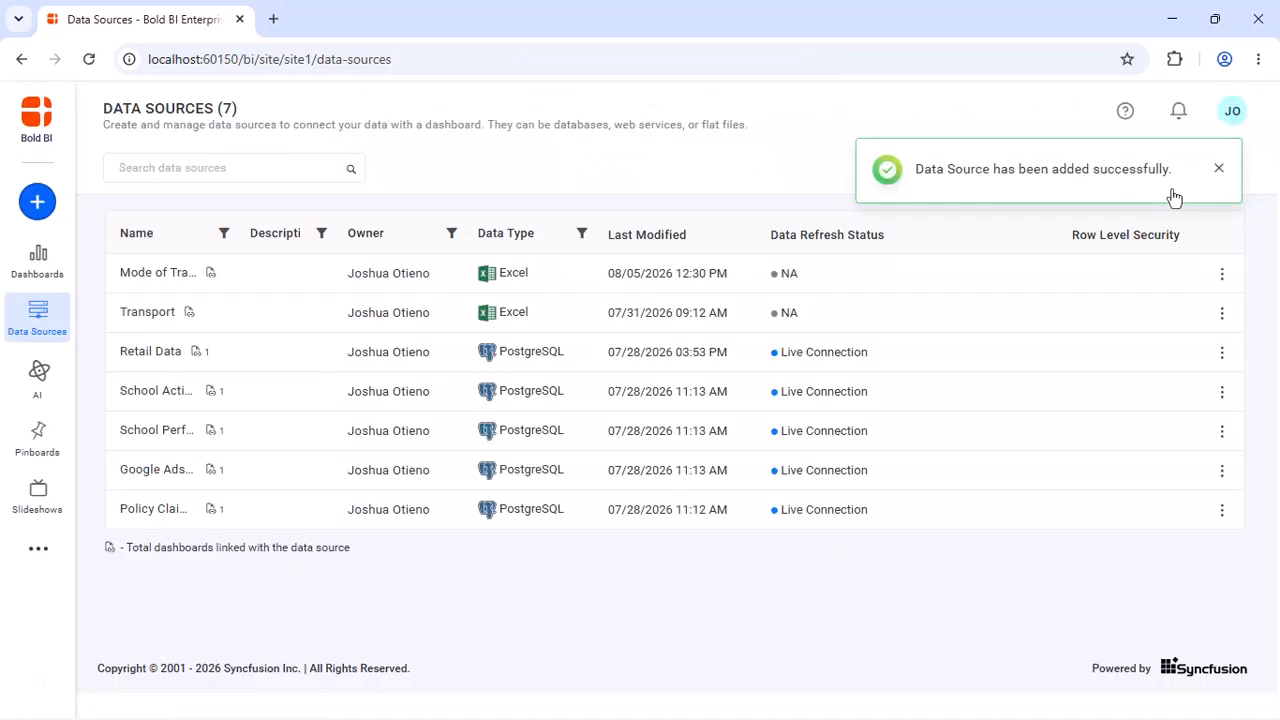
Create a dashboard from the new Mode of Transport data source and place a Pivot Grid enlarged to about 20 x 24 cells
{"action": "left_click", "coordinate": [1221, 278]}
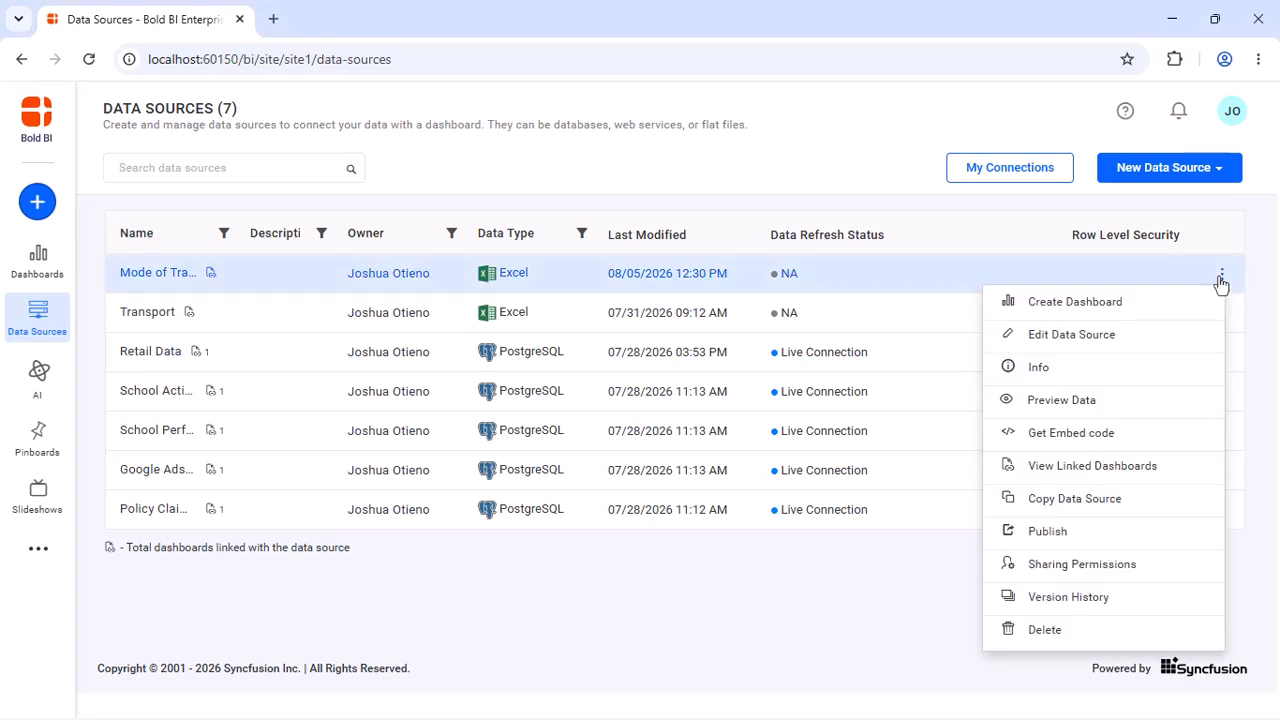
{"action": "left_click", "coordinate": [1100, 307]}
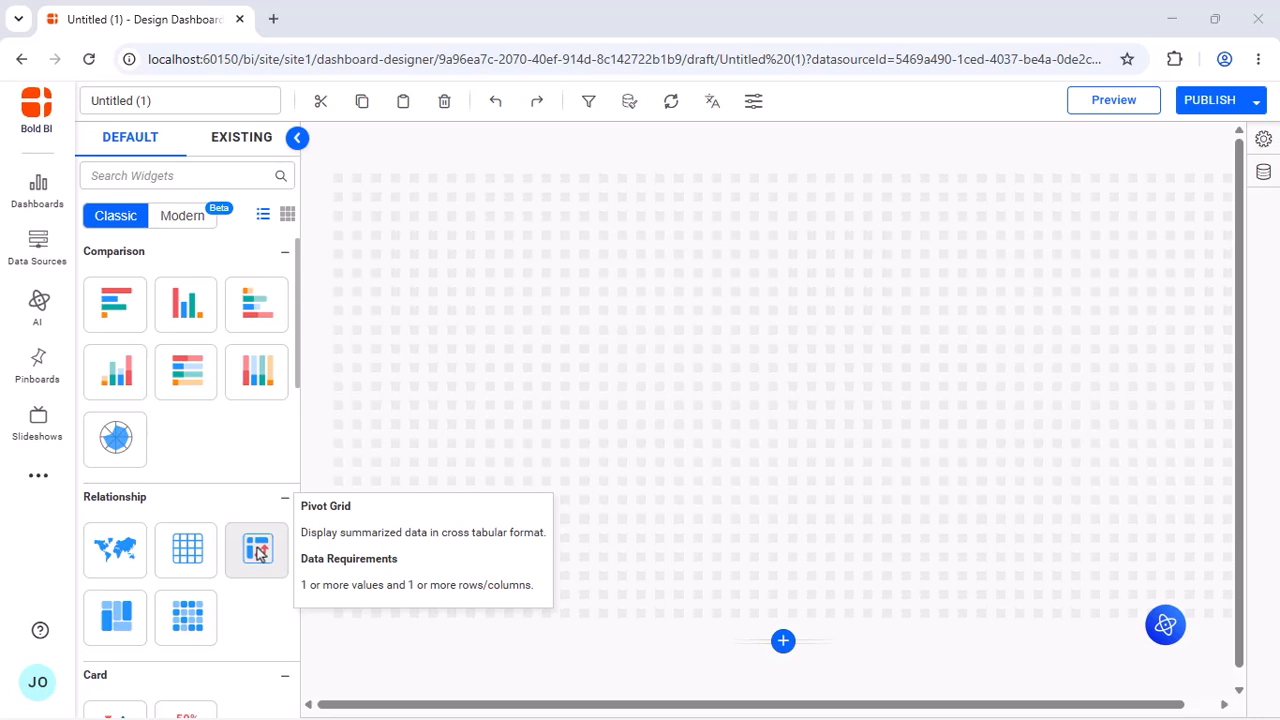
{"action": "left_click_drag", "start_coordinate": [257, 552], "coordinate": [341, 191]}
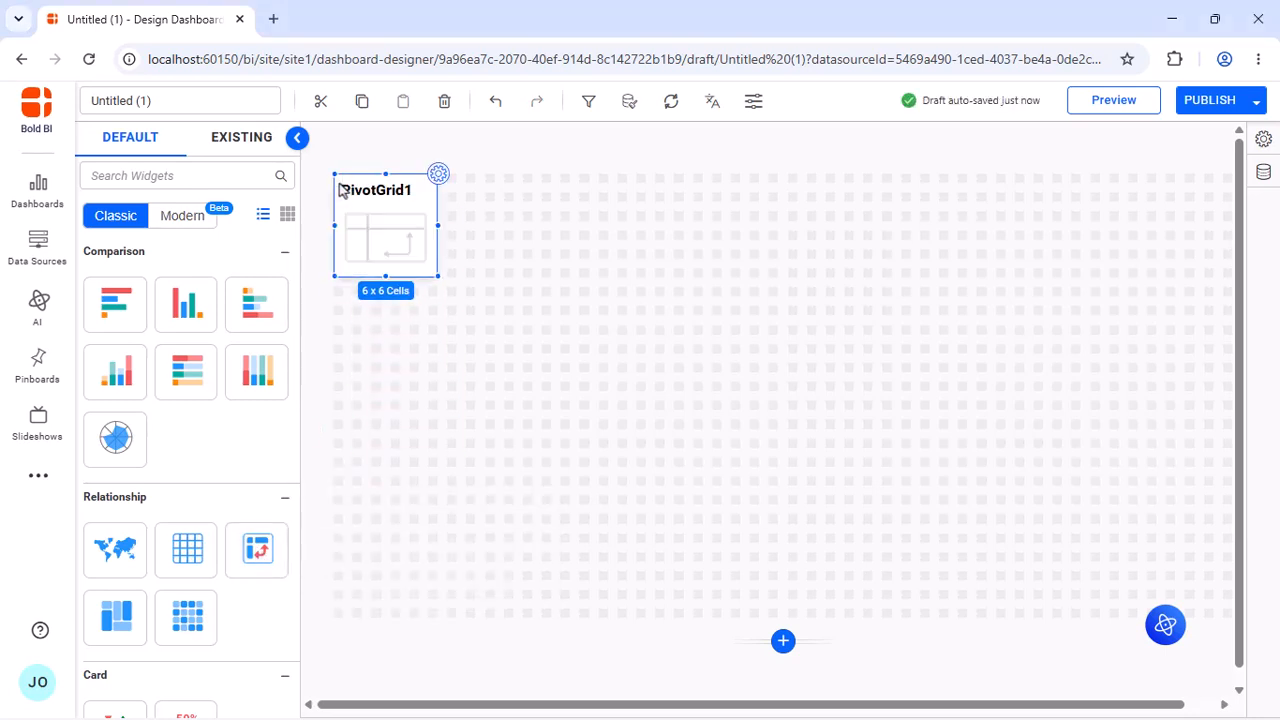
{"action": "left_click_drag", "start_coordinate": [436, 275], "coordinate": [769, 530]}
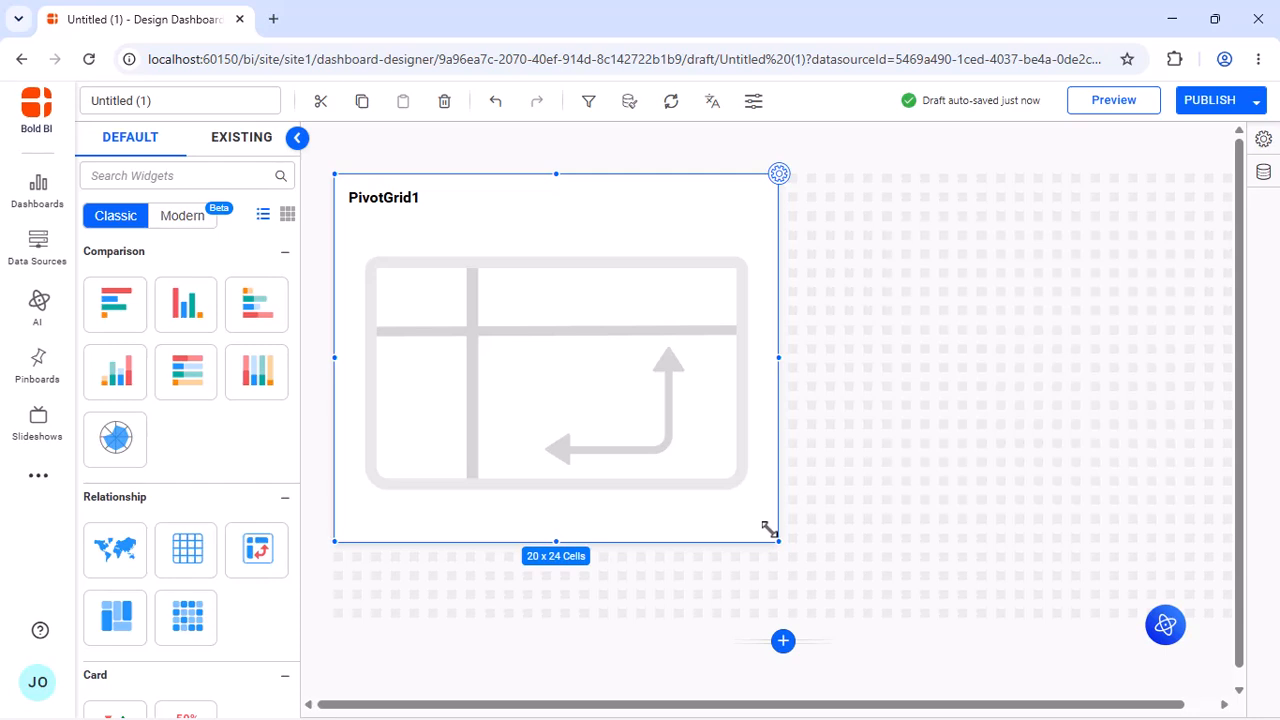
Assign count of Site and average Distance to Work as the pivot grid's values, with Mode of Transport as rows
{"action": "left_click", "coordinate": [779, 176]}
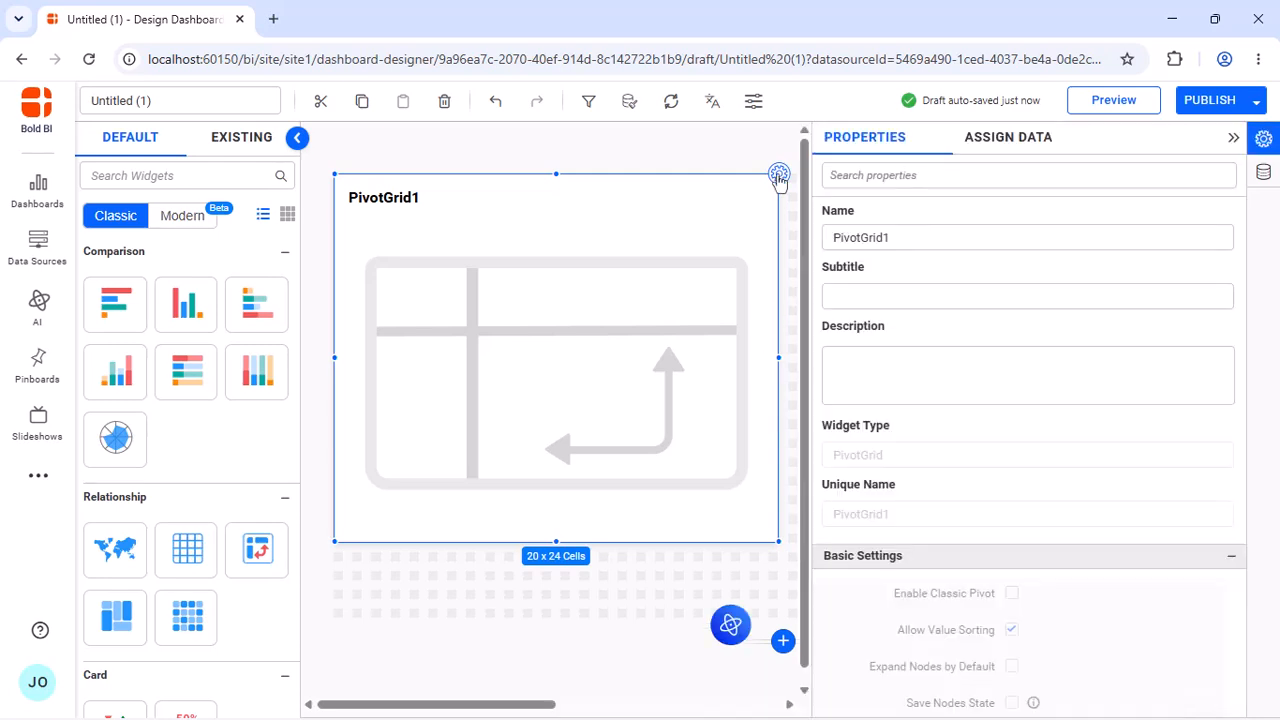
{"action": "left_click", "coordinate": [997, 138]}
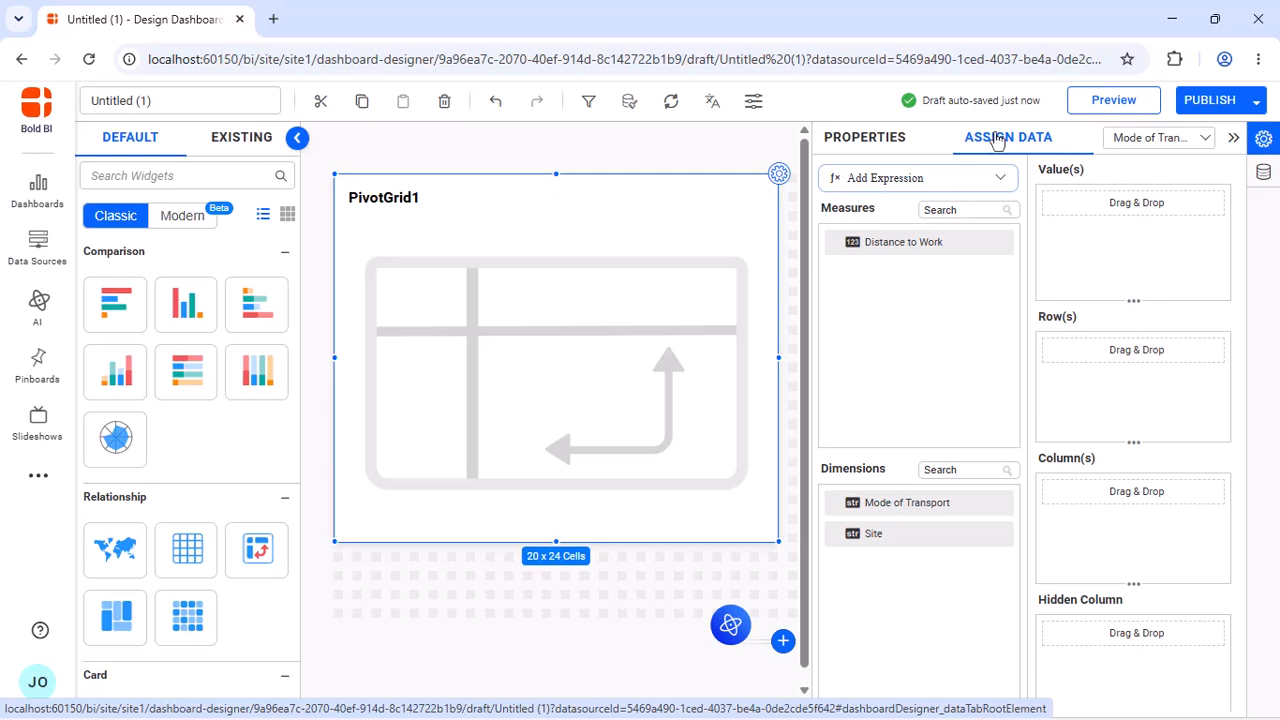
{"action": "left_click_drag", "start_coordinate": [910, 548], "coordinate": [1066, 276]}
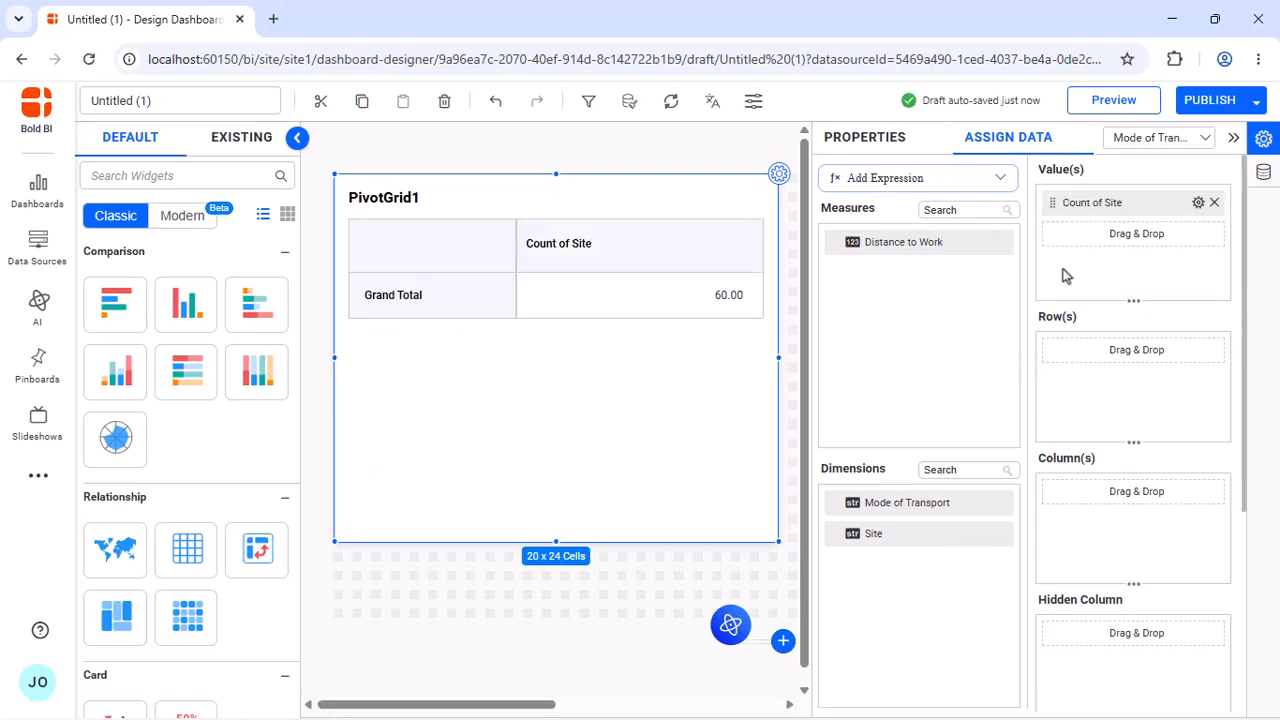
{"action": "left_click_drag", "start_coordinate": [957, 246], "coordinate": [1073, 256]}
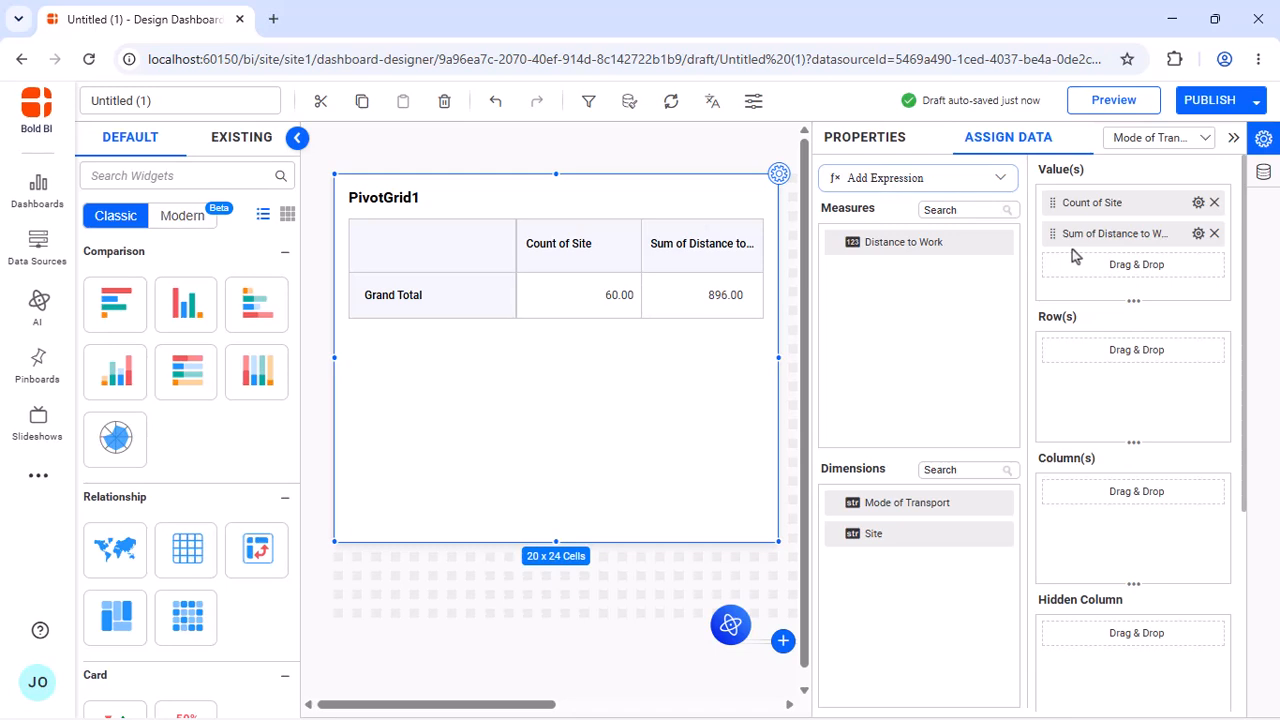
{"action": "left_click", "coordinate": [1198, 233]}
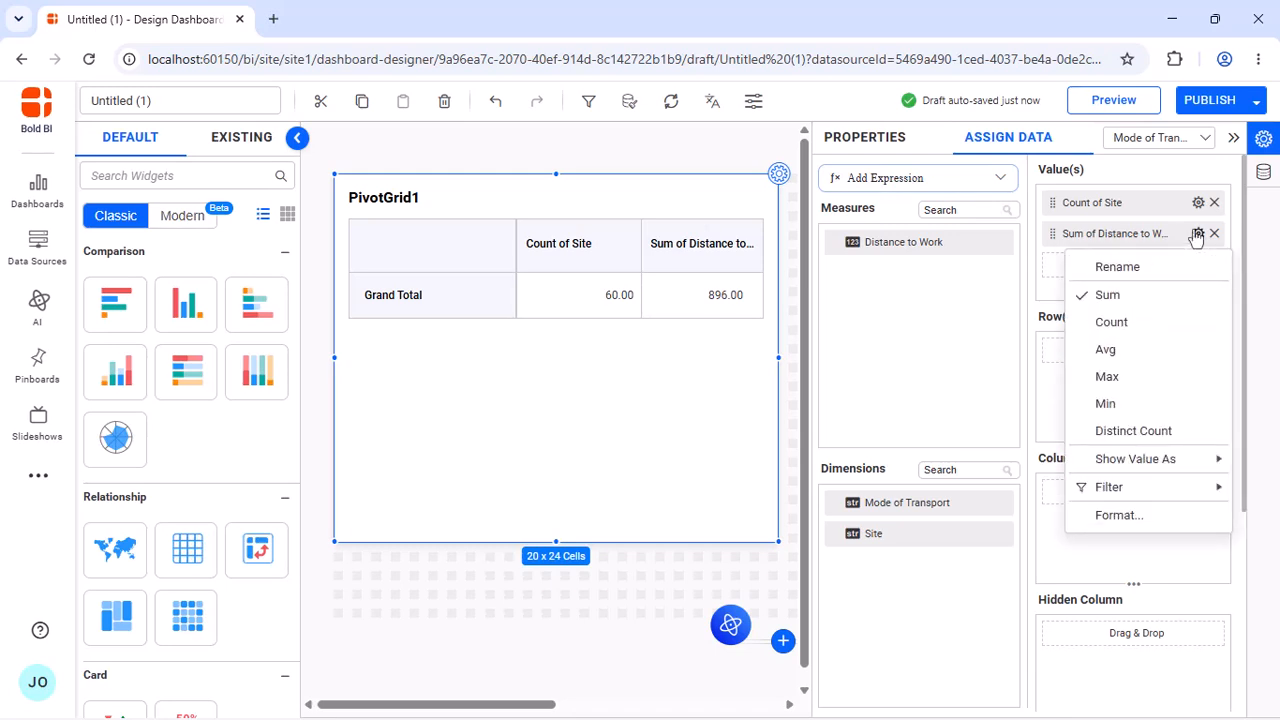
{"action": "left_click", "coordinate": [1110, 349]}
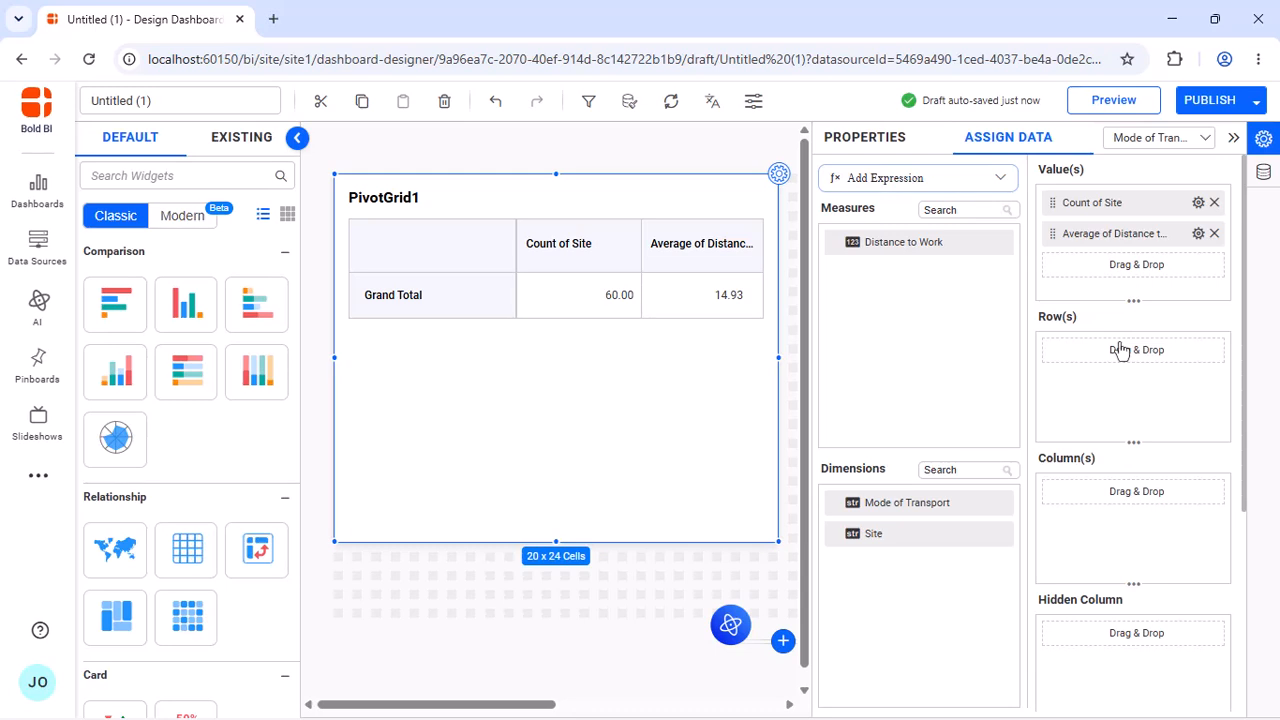
{"action": "left_click_drag", "start_coordinate": [963, 517], "coordinate": [1062, 399]}
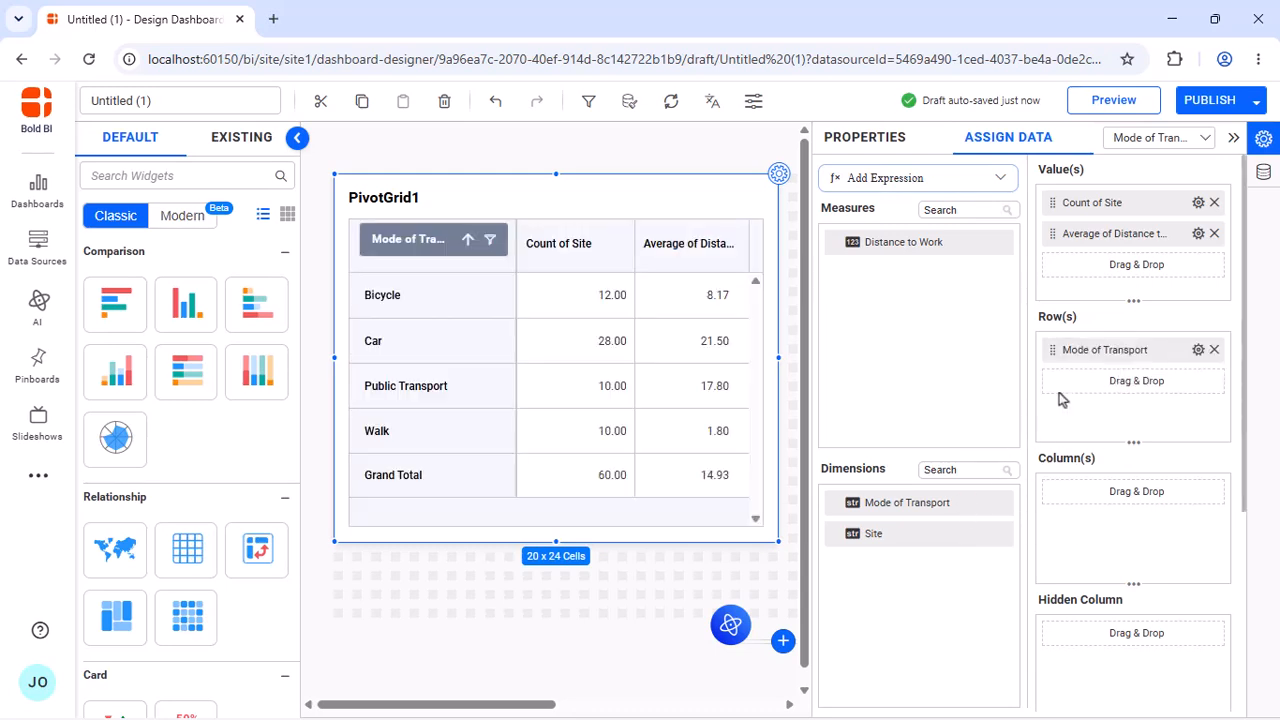
Rename the pivot grid "Average Distance to Work by Mode of Transport"
{"action": "left_click", "coordinate": [864, 138]}
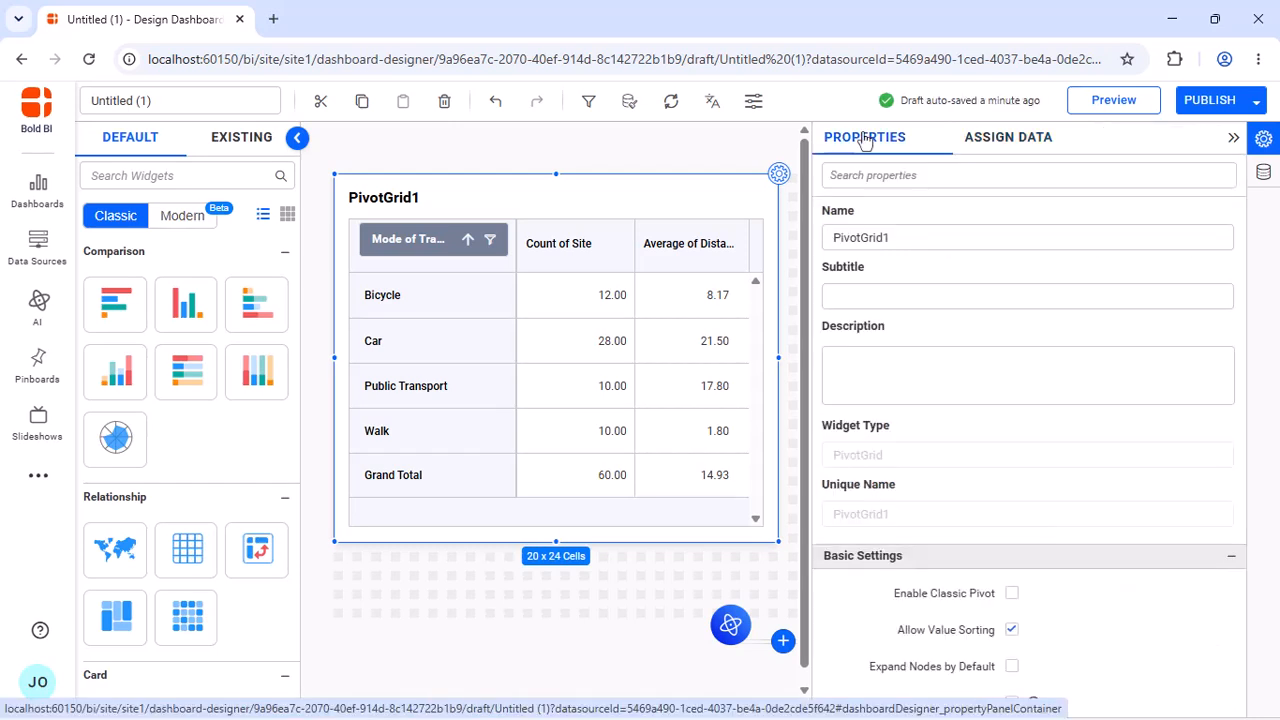
{"action": "left_click", "coordinate": [911, 237]}
{"action": "key", "text": "ctrl+a"}
{"action": "type", "text": "Avera"}
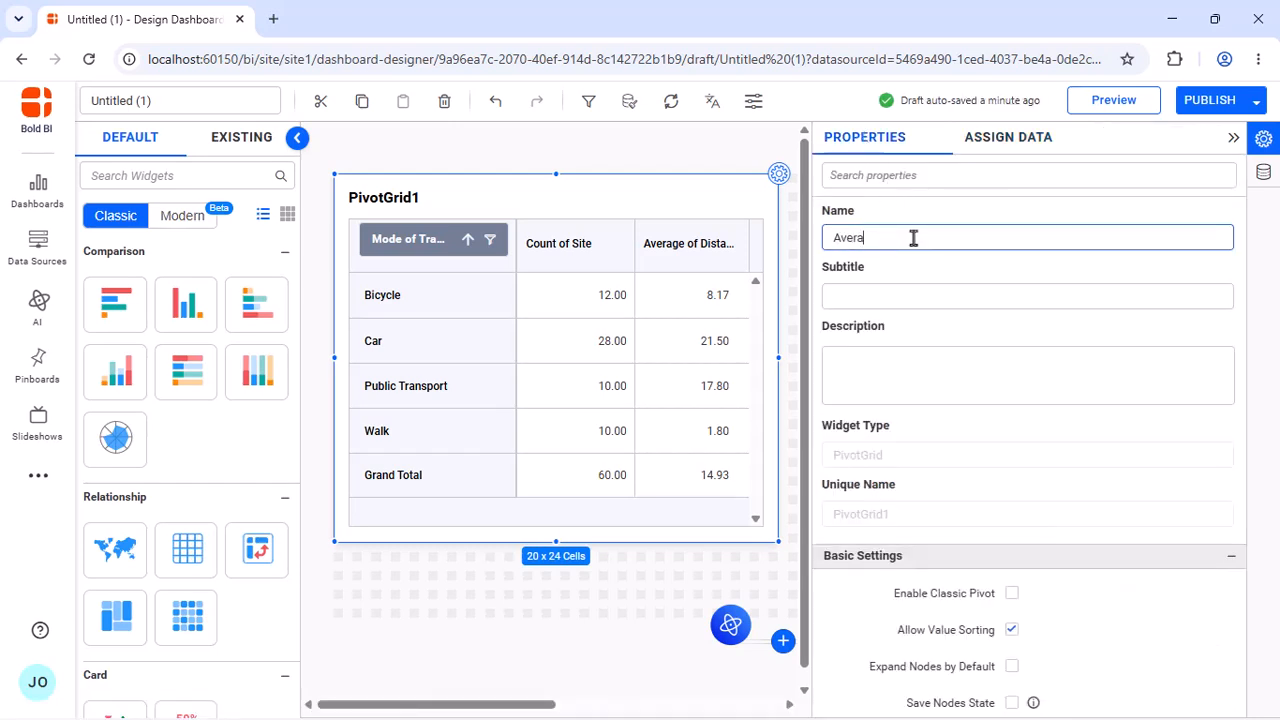
{"action": "type", "text": "ge Distance to Work by Mode of Trans"}
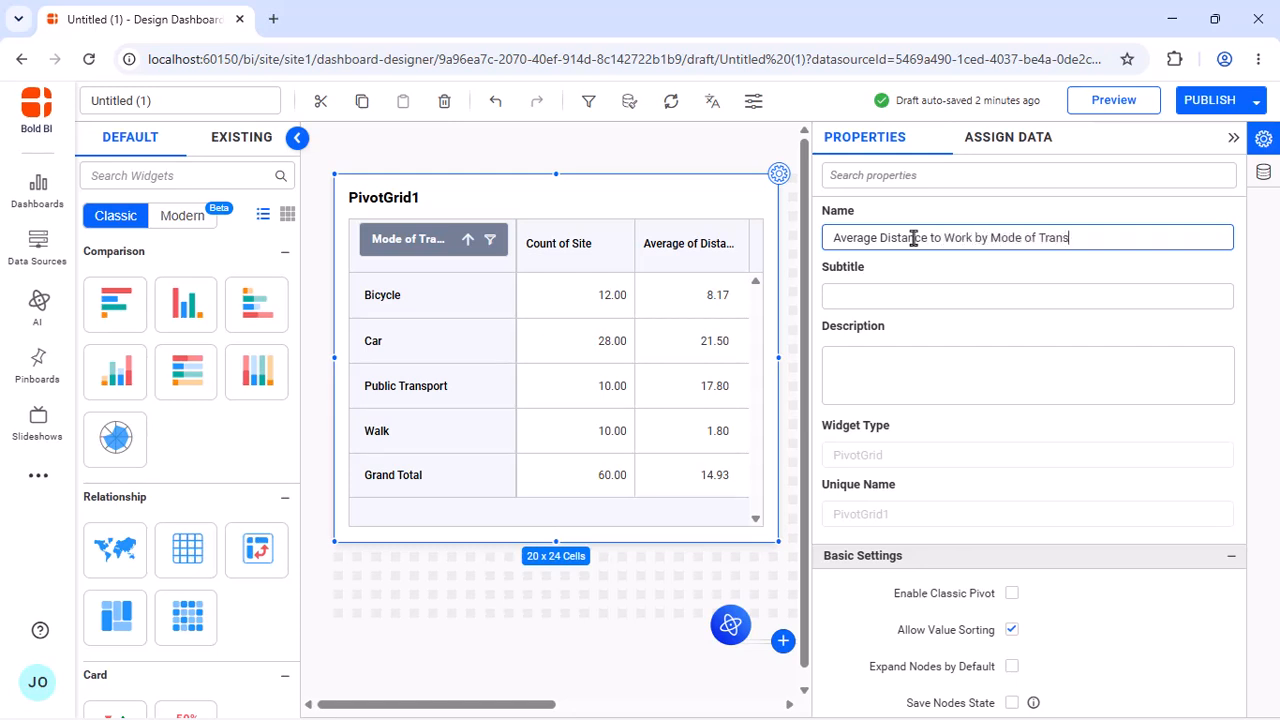
{"action": "type", "text": "port"}
{"action": "left_click", "coordinate": [923, 261]}
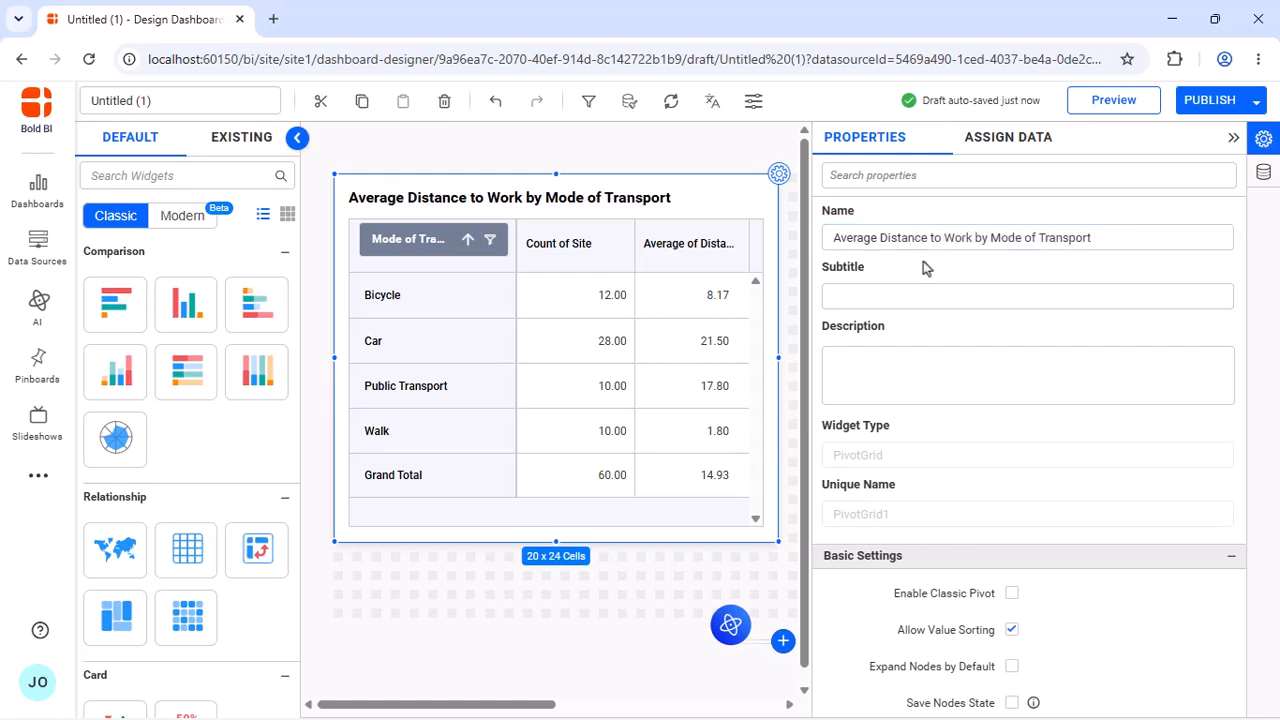
Enable text wrap, column resize and fit to content for the pivot grid, and check the dashboard in preview
{"action": "scroll", "coordinate": [923, 261], "scroll_direction": "down", "scroll_amount": 2}
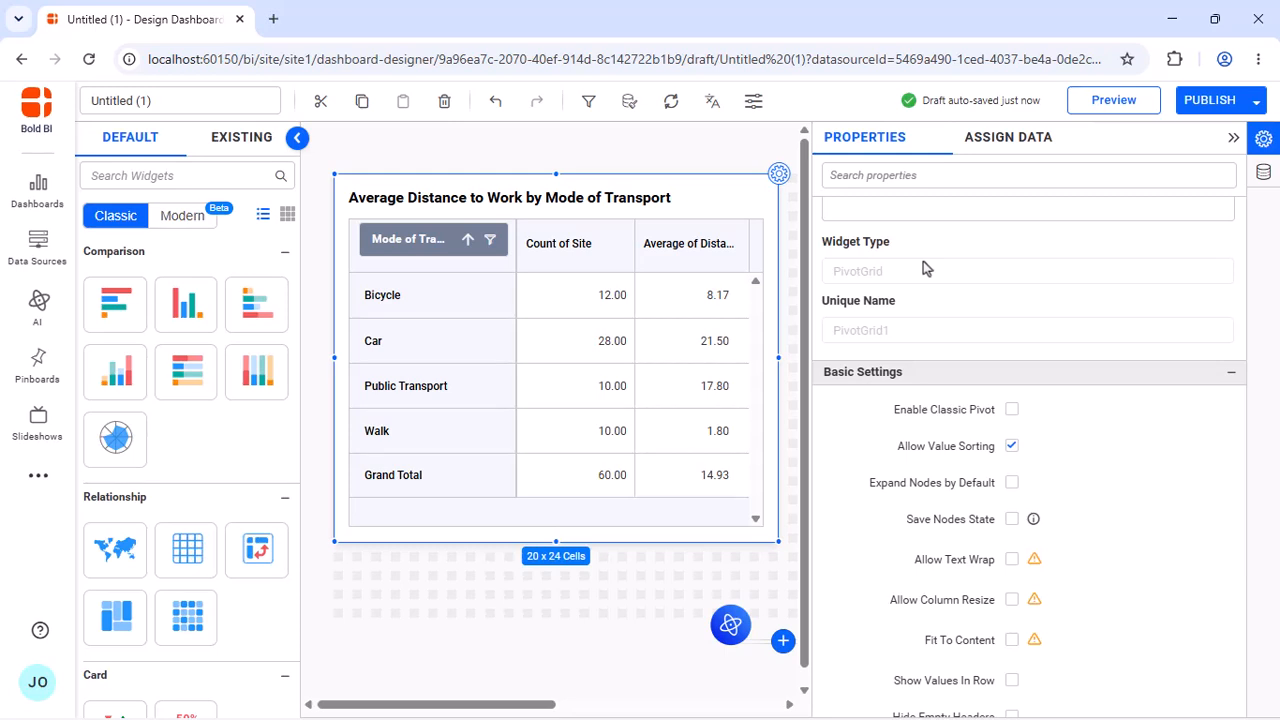
{"action": "left_click", "coordinate": [1012, 559]}
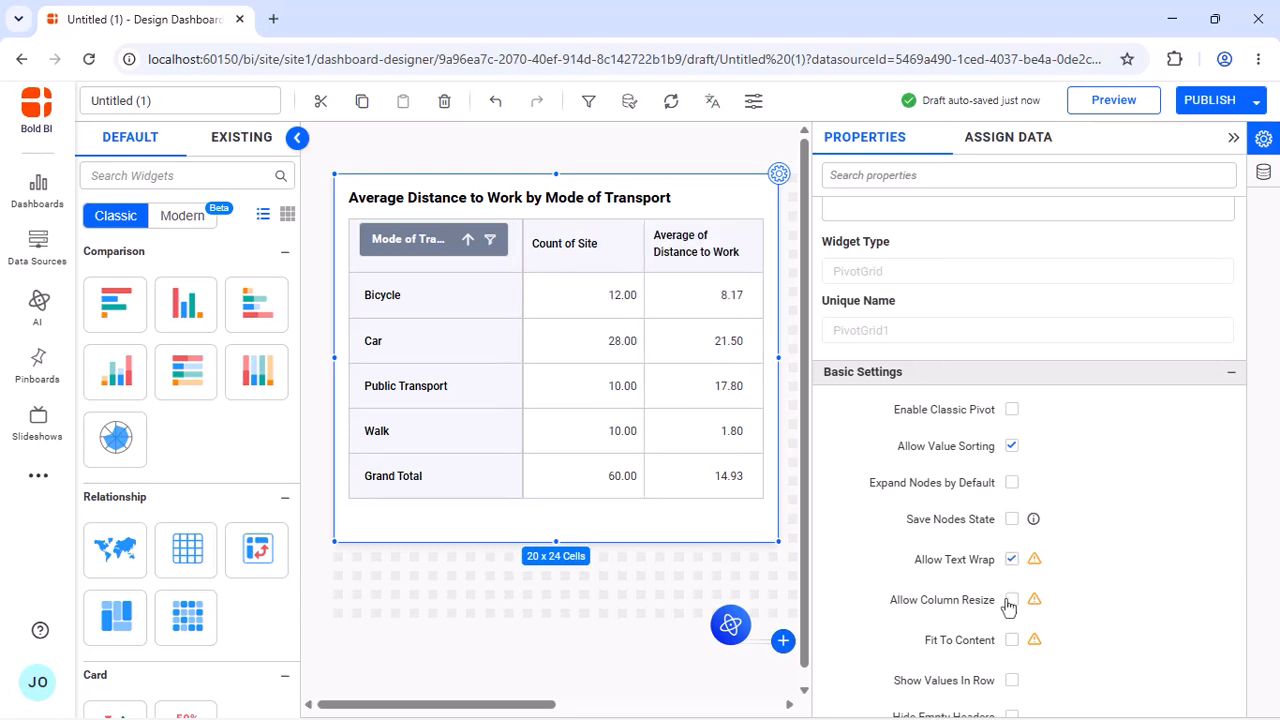
{"action": "left_click", "coordinate": [1012, 641]}
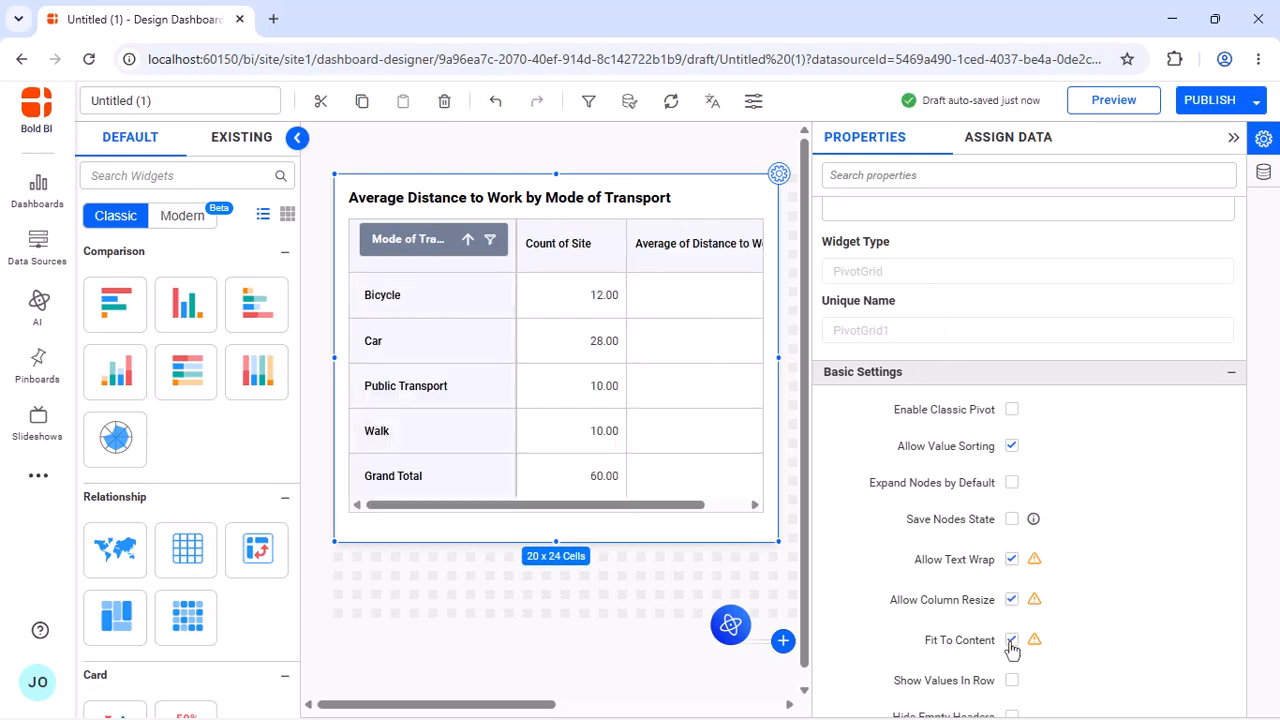
{"action": "left_click", "coordinate": [1102, 104]}
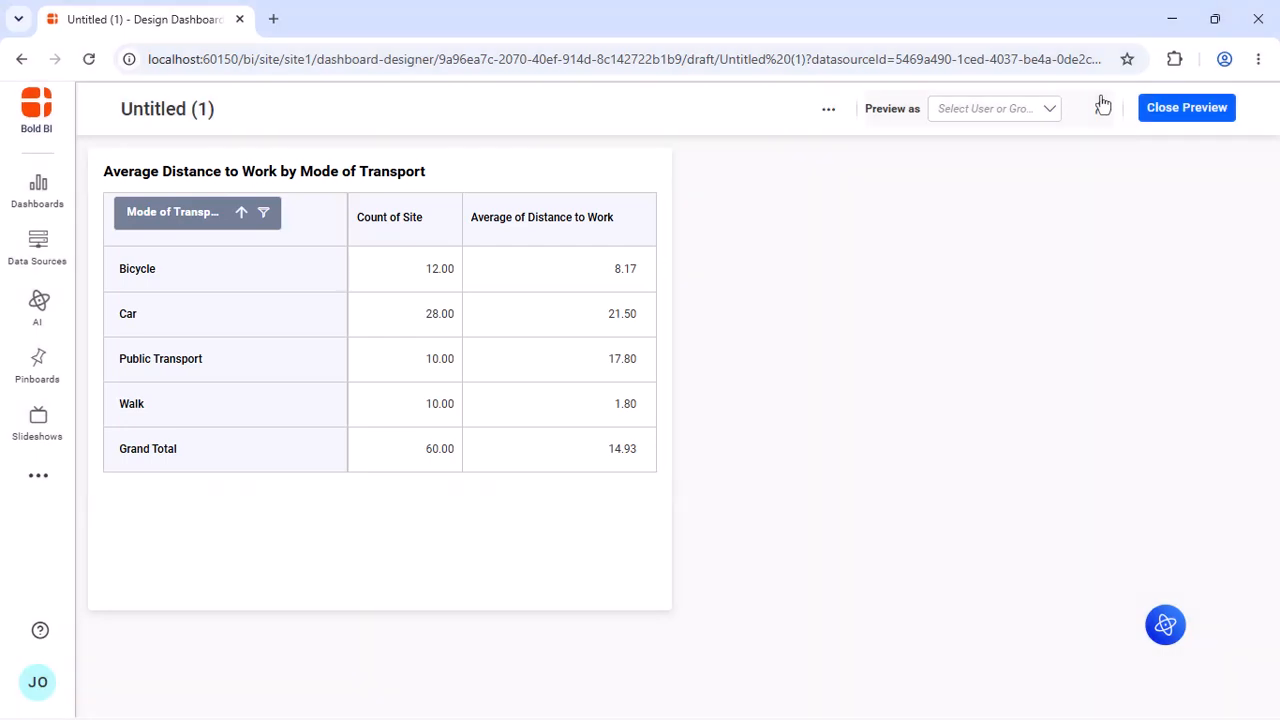
{"action": "left_click", "coordinate": [1172, 106]}
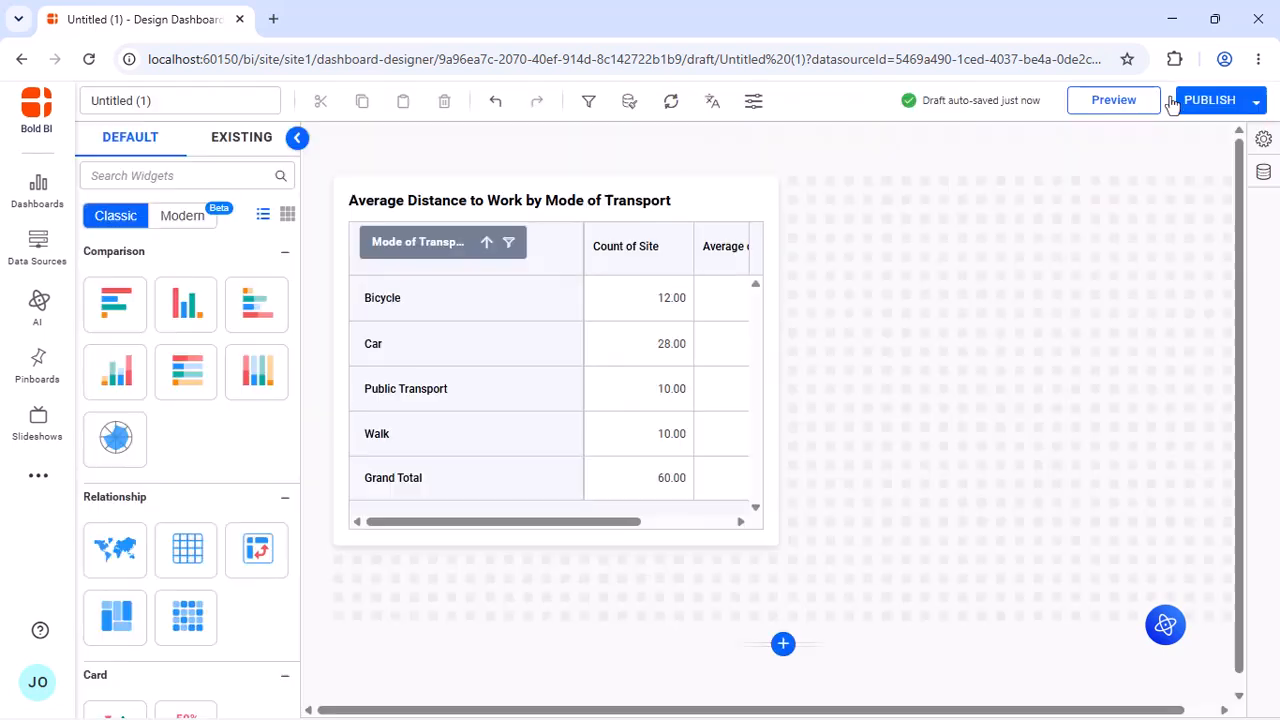
Place a second Pivot Grid beside the first one, enlarge it to 20 x 24 cells, and open its widget settings
{"action": "left_click_drag", "start_coordinate": [258, 552], "coordinate": [800, 212]}
{"action": "left_click_drag", "start_coordinate": [891, 277], "coordinate": [1229, 543]}
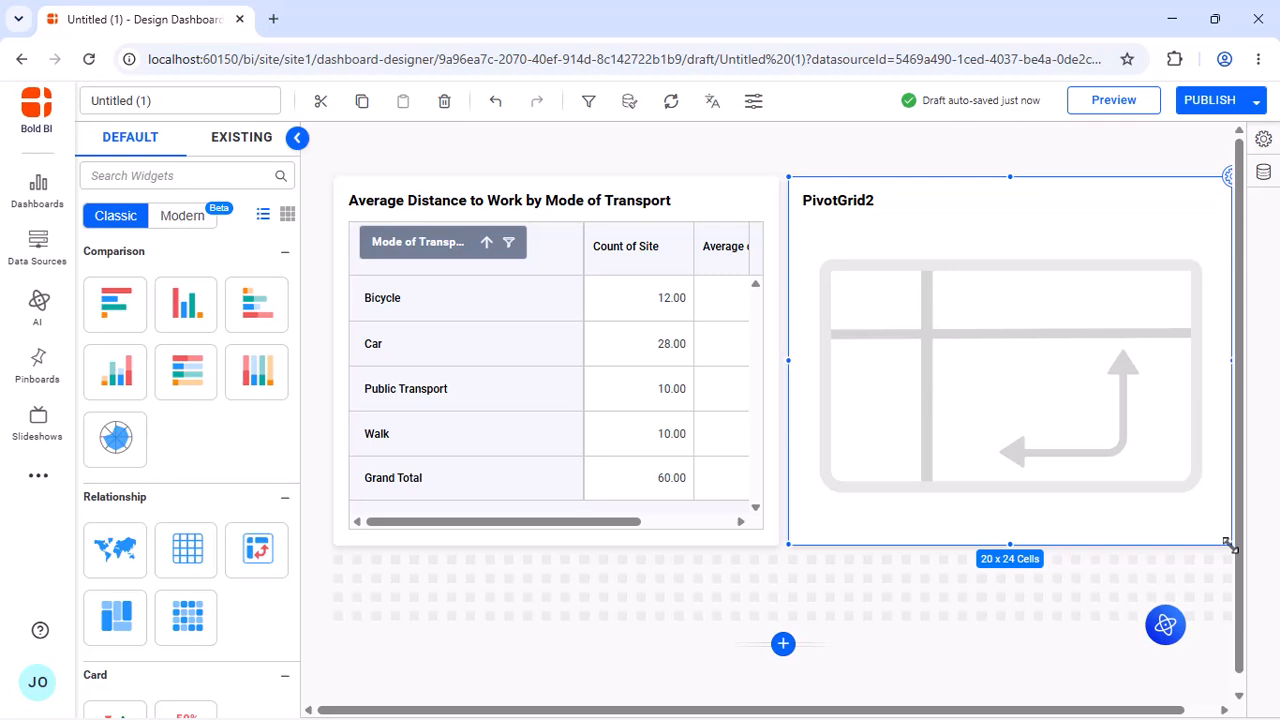
{"action": "left_click", "coordinate": [1228, 176]}
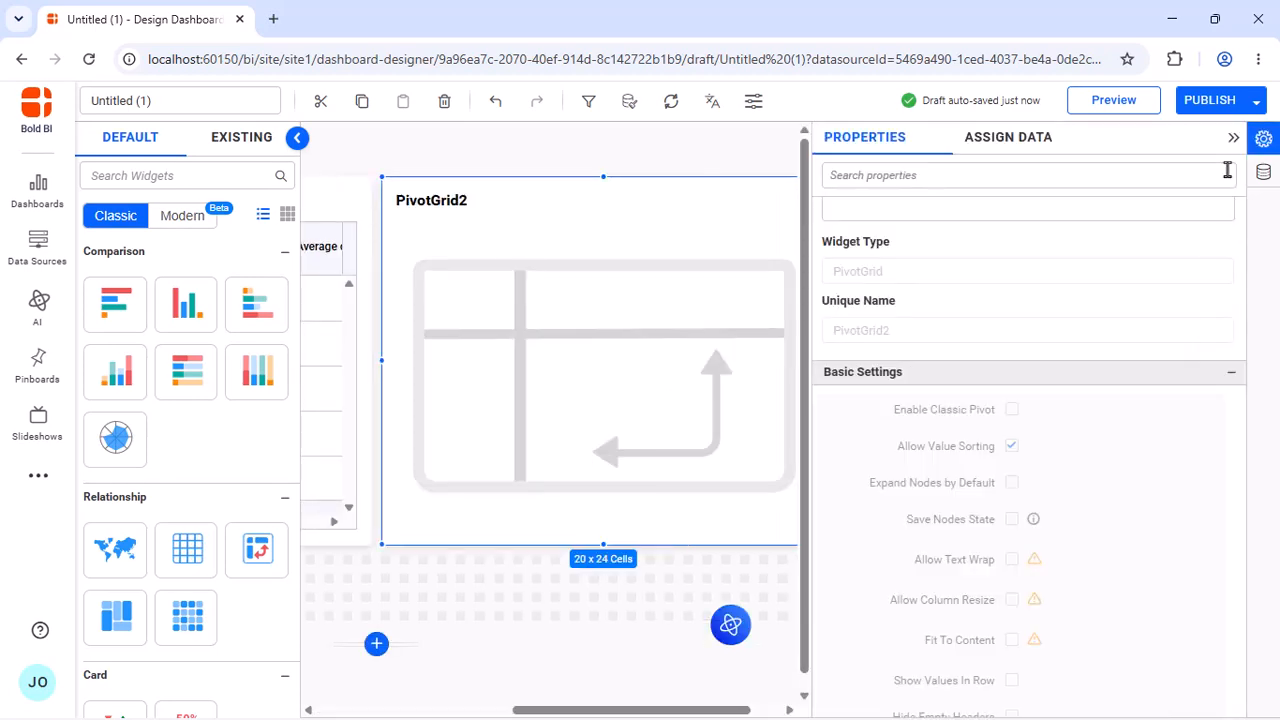
Assign count of Site as the second pivot grid's value, Site as its row and Mode of Transport as its column
{"action": "left_click", "coordinate": [1014, 142]}
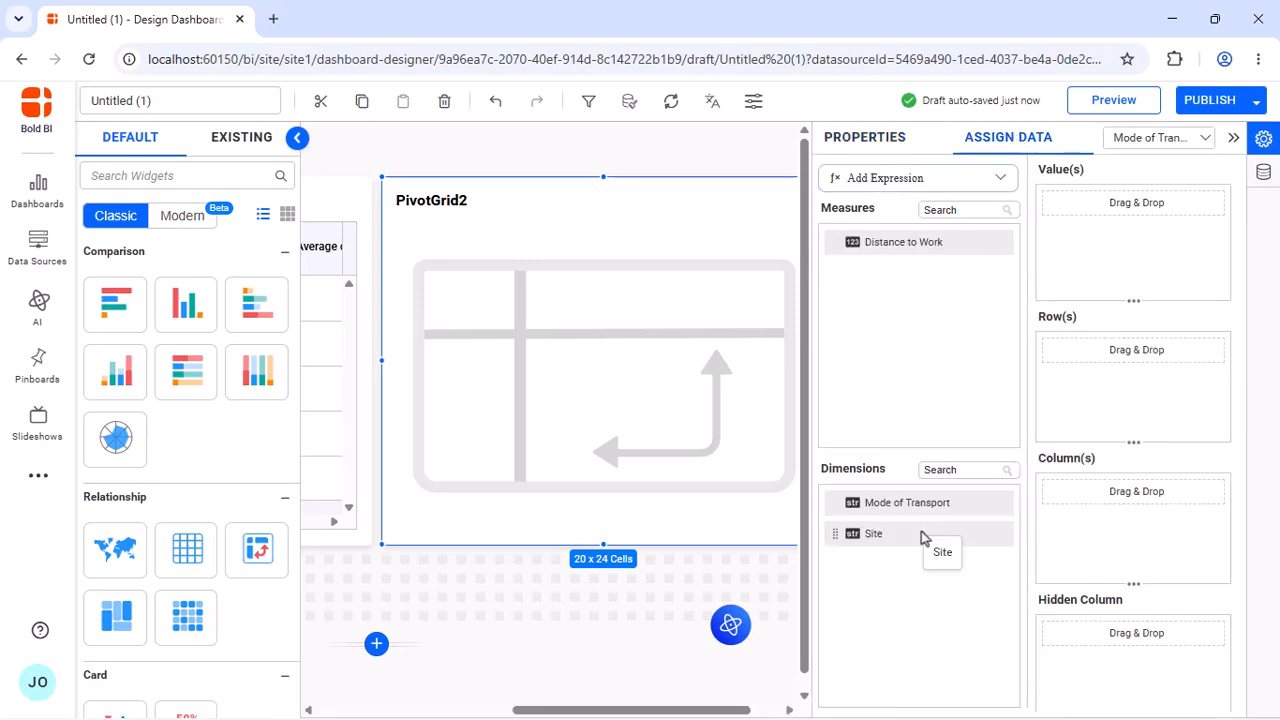
{"action": "left_click_drag", "start_coordinate": [923, 535], "coordinate": [1090, 222]}
{"action": "left_click_drag", "start_coordinate": [960, 540], "coordinate": [1053, 389]}
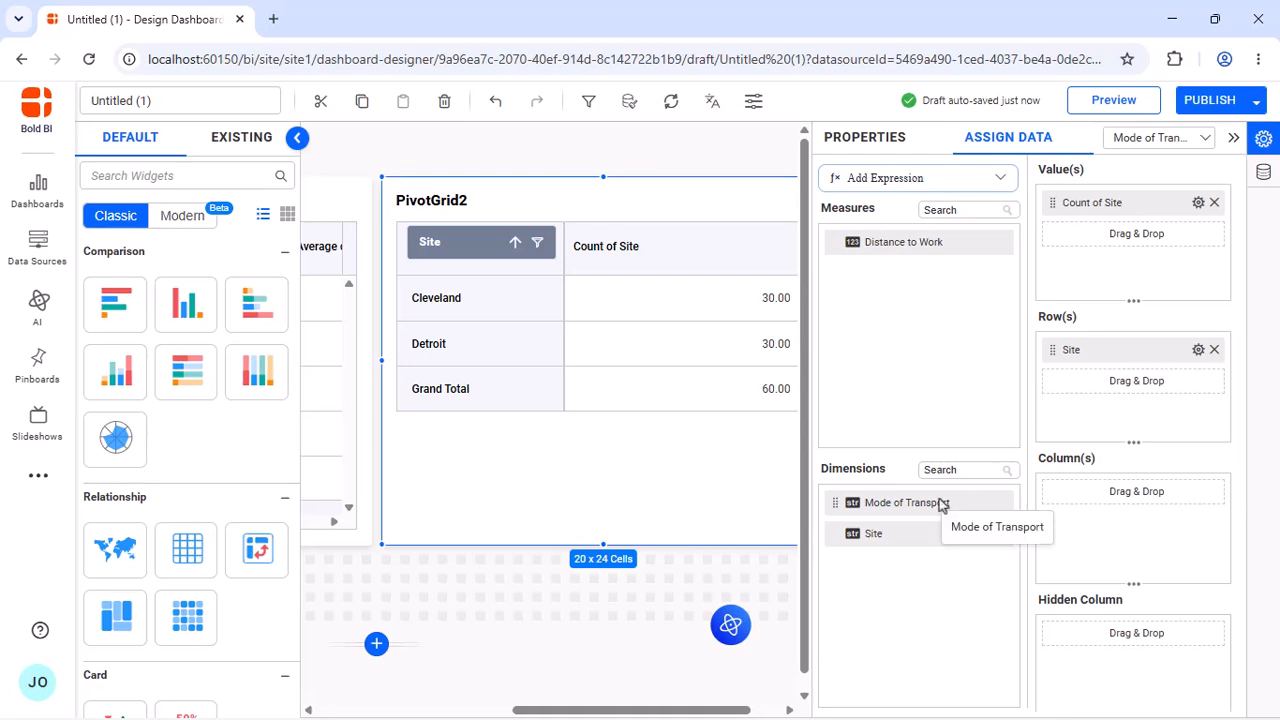
{"action": "left_click_drag", "start_coordinate": [943, 503], "coordinate": [1052, 523]}
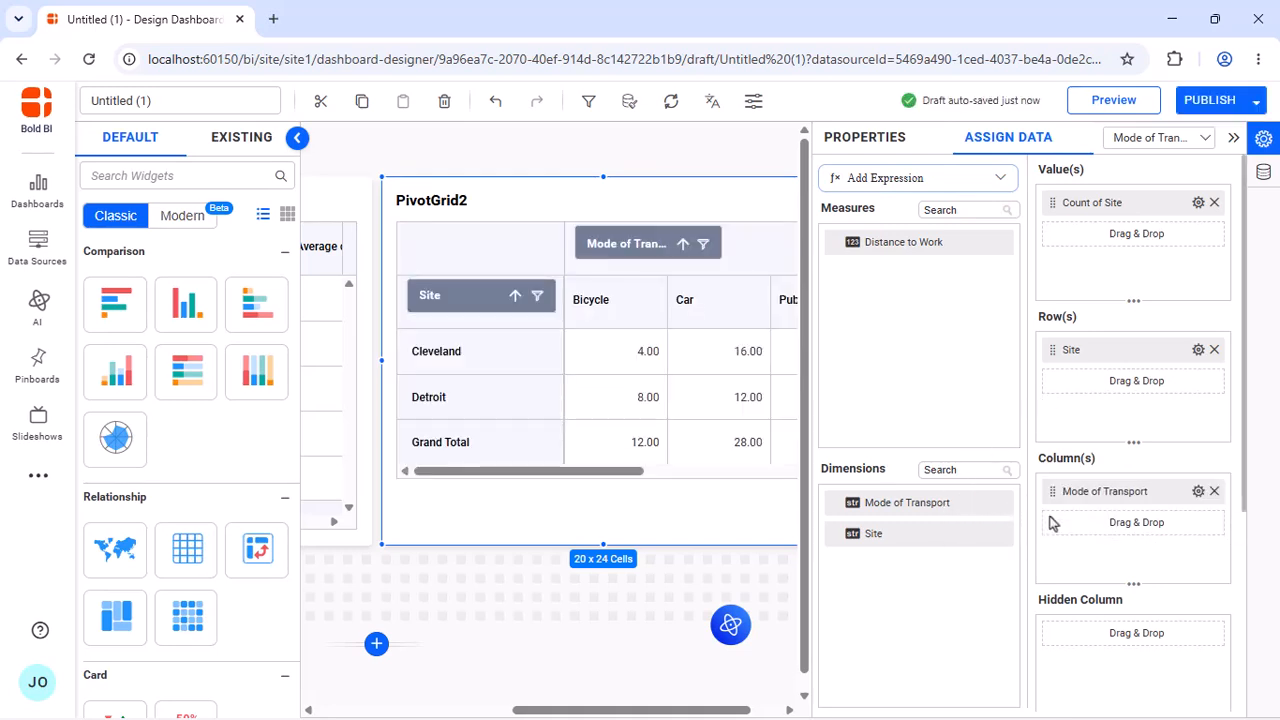
Rename the second pivot grid "Transportation Mode Distribution by Site"
{"action": "left_click", "coordinate": [864, 138]}
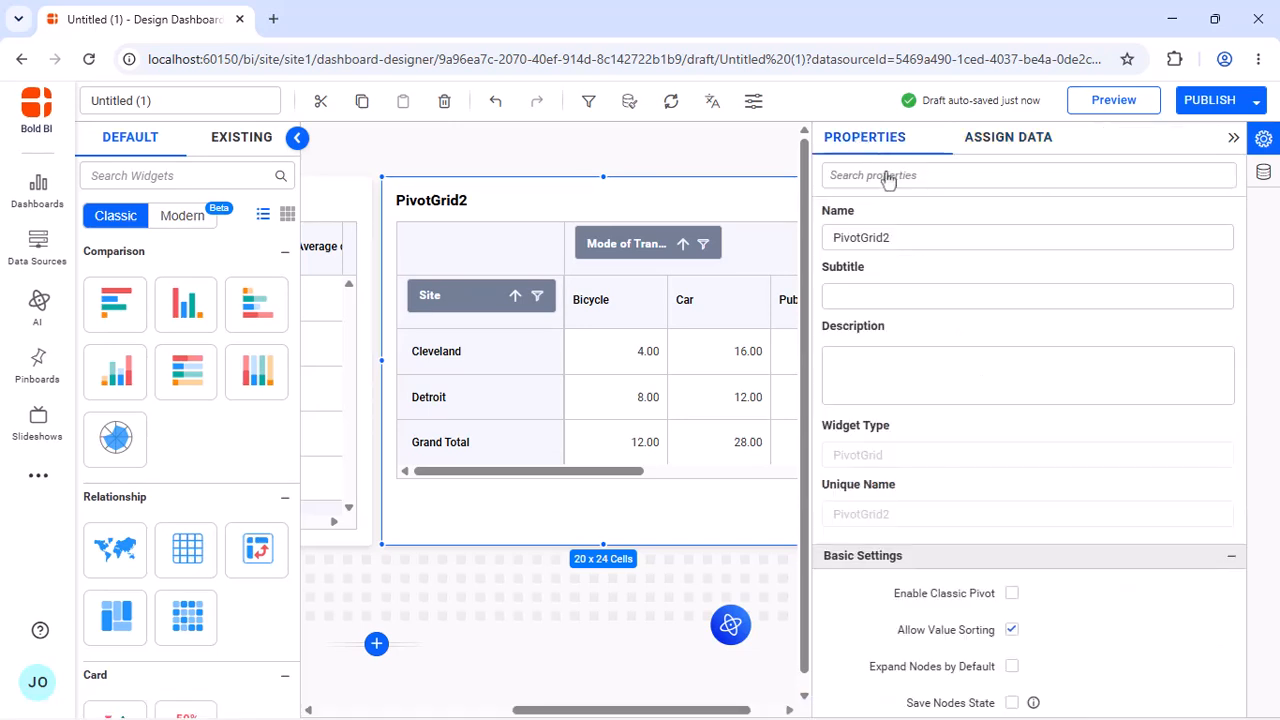
{"action": "left_click", "coordinate": [920, 236]}
{"action": "key", "text": "ctrl+a"}
{"action": "type", "text": "Transportation Mode Distribution by Site"}
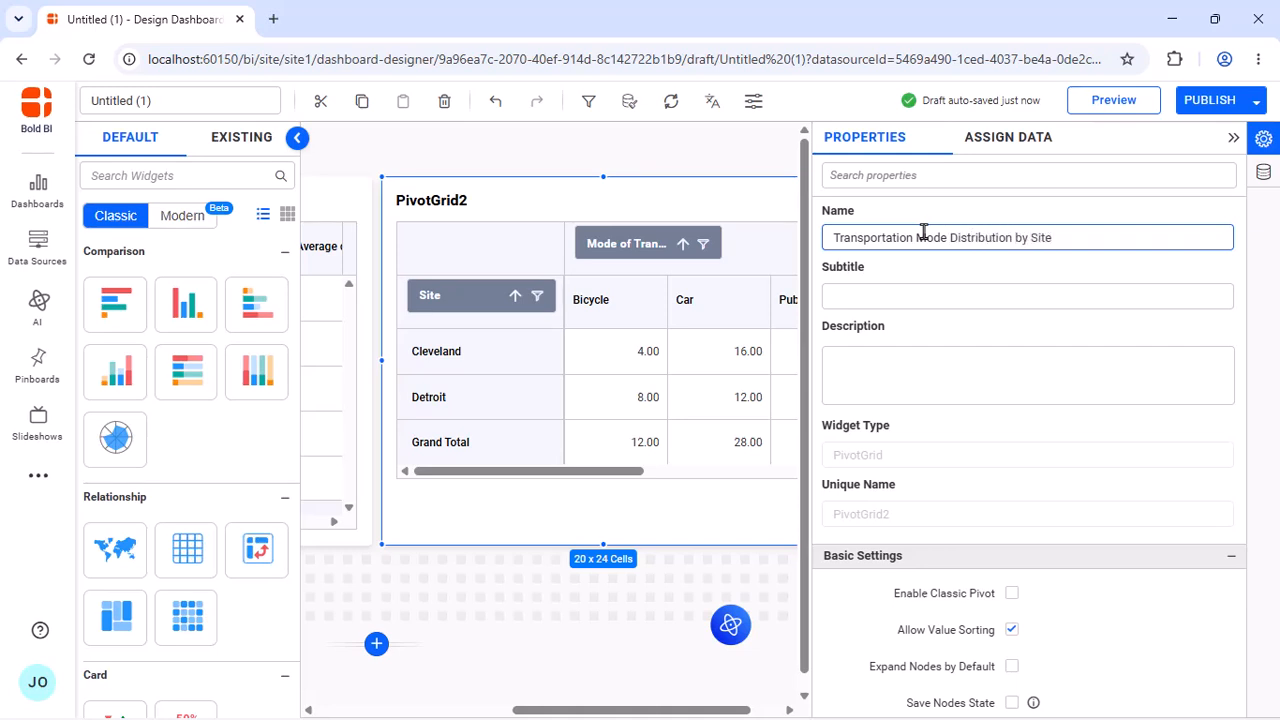
{"action": "left_click", "coordinate": [960, 272]}
Enable text wrap, column resize and fit to content for the Transportation Mode Distribution by Site pivot grid
{"action": "scroll", "coordinate": [960, 272], "scroll_direction": "down", "scroll_amount": 3}
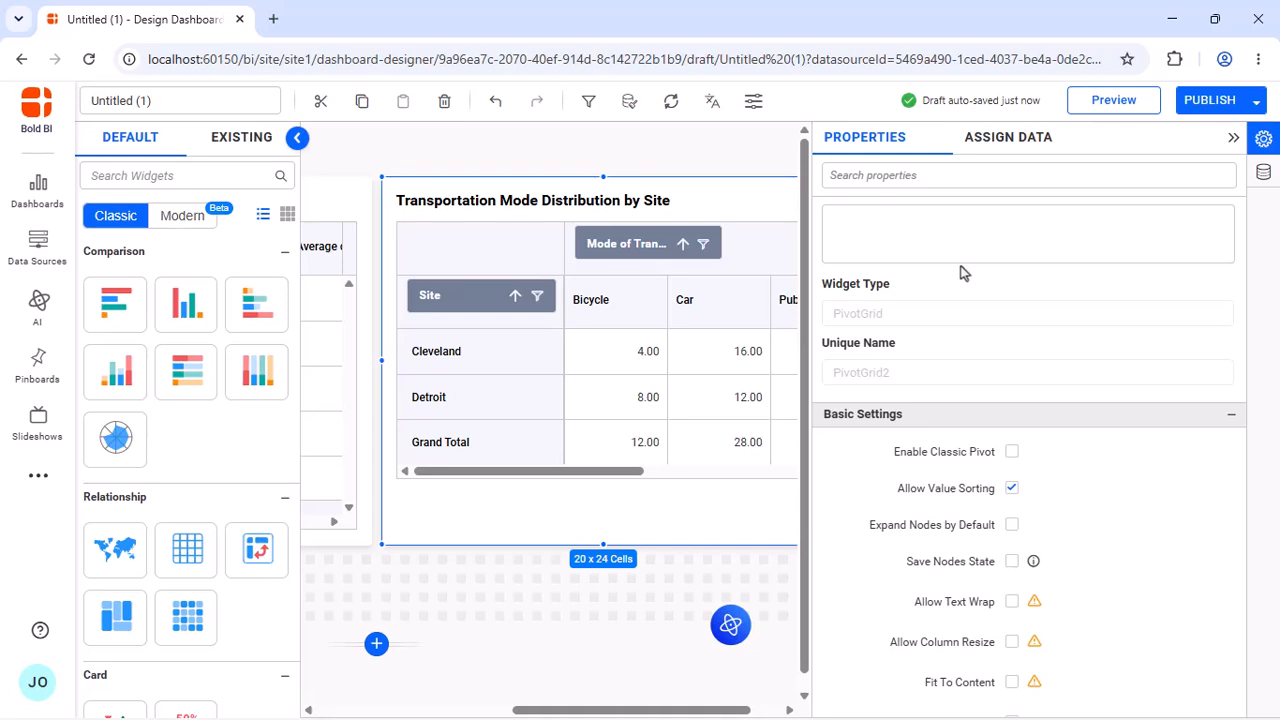
{"action": "left_click", "coordinate": [1012, 642]}
{"action": "left_click", "coordinate": [1012, 684]}
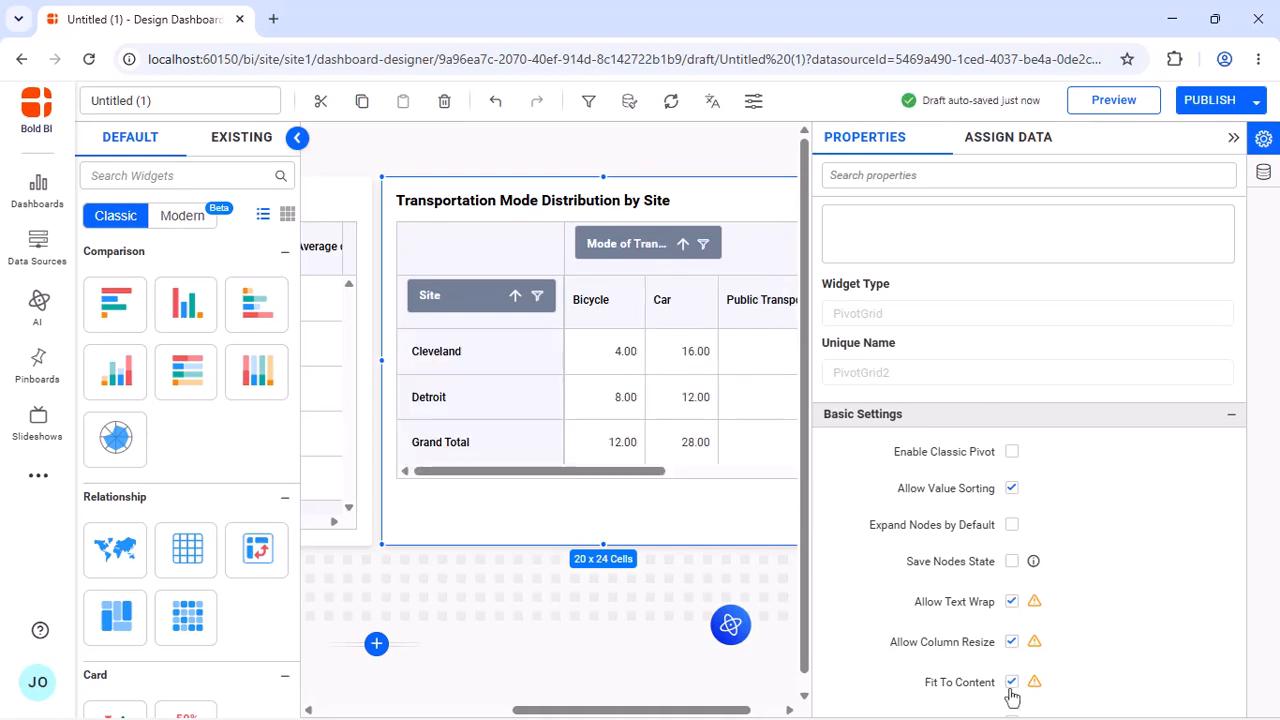
Preview the dashboard, examine the Transportation Mode Distribution by Site grid maximized, and restore it to normal size
{"action": "left_click", "coordinate": [1118, 101]}
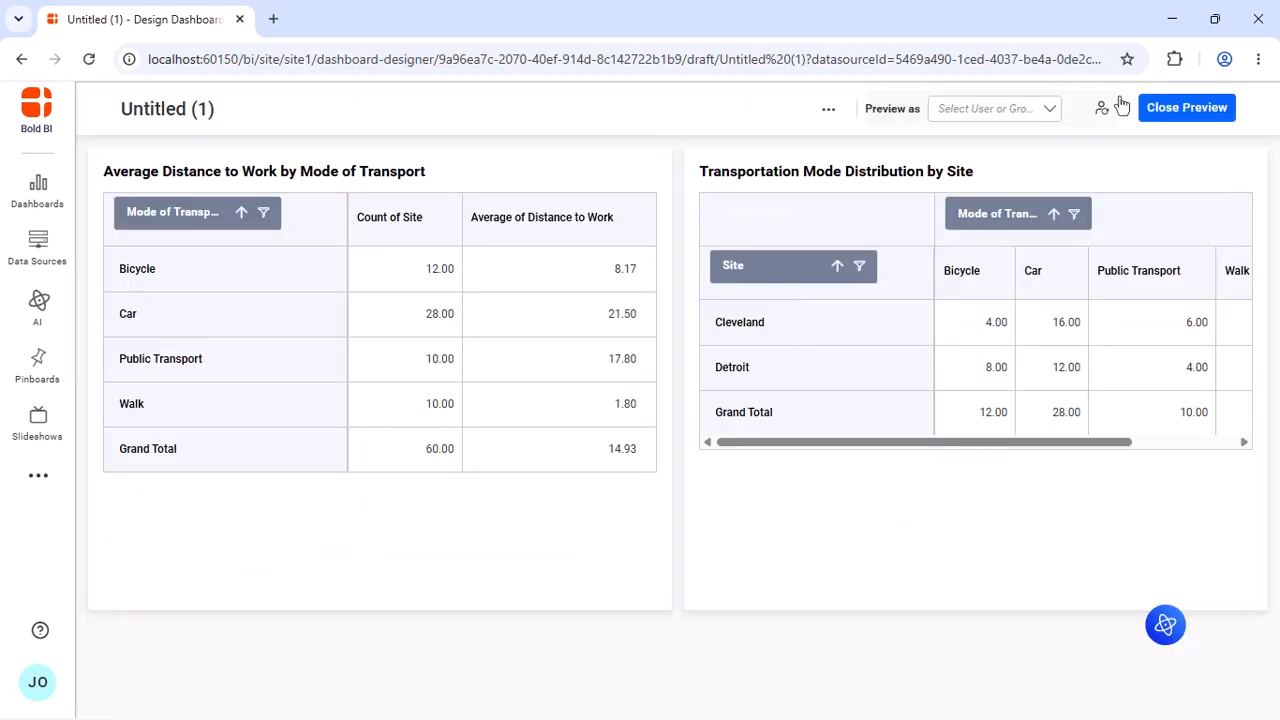
{"action": "left_click", "coordinate": [1222, 174]}
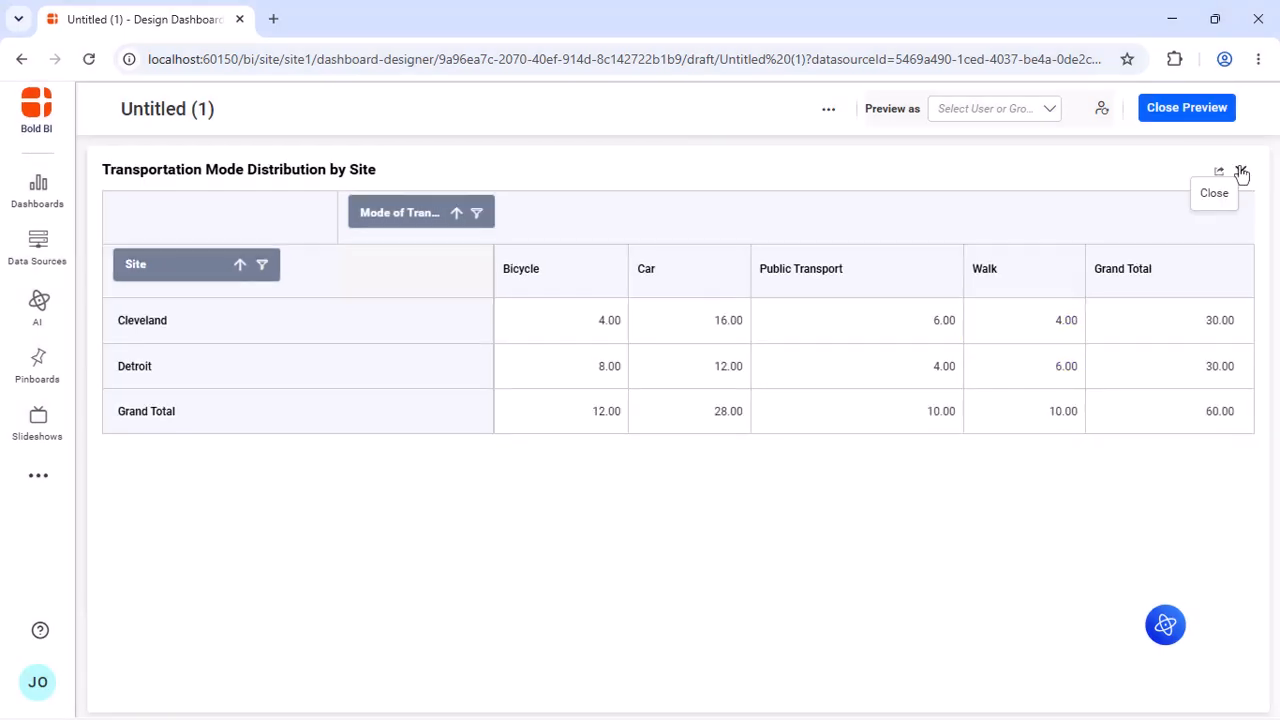
{"action": "left_click", "coordinate": [1236, 166]}
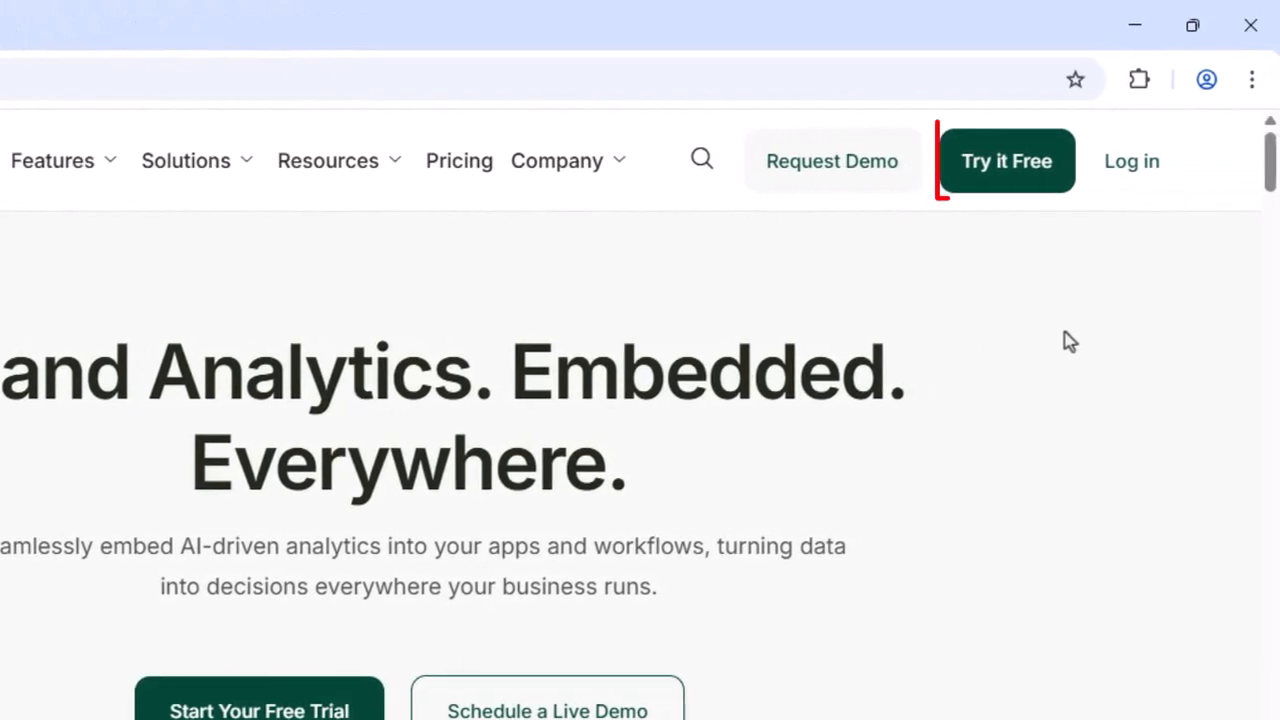
On the Bold BI website, open the free trial option and the page for requesting a demo
{"action": "left_click", "coordinate": [1006, 161]}
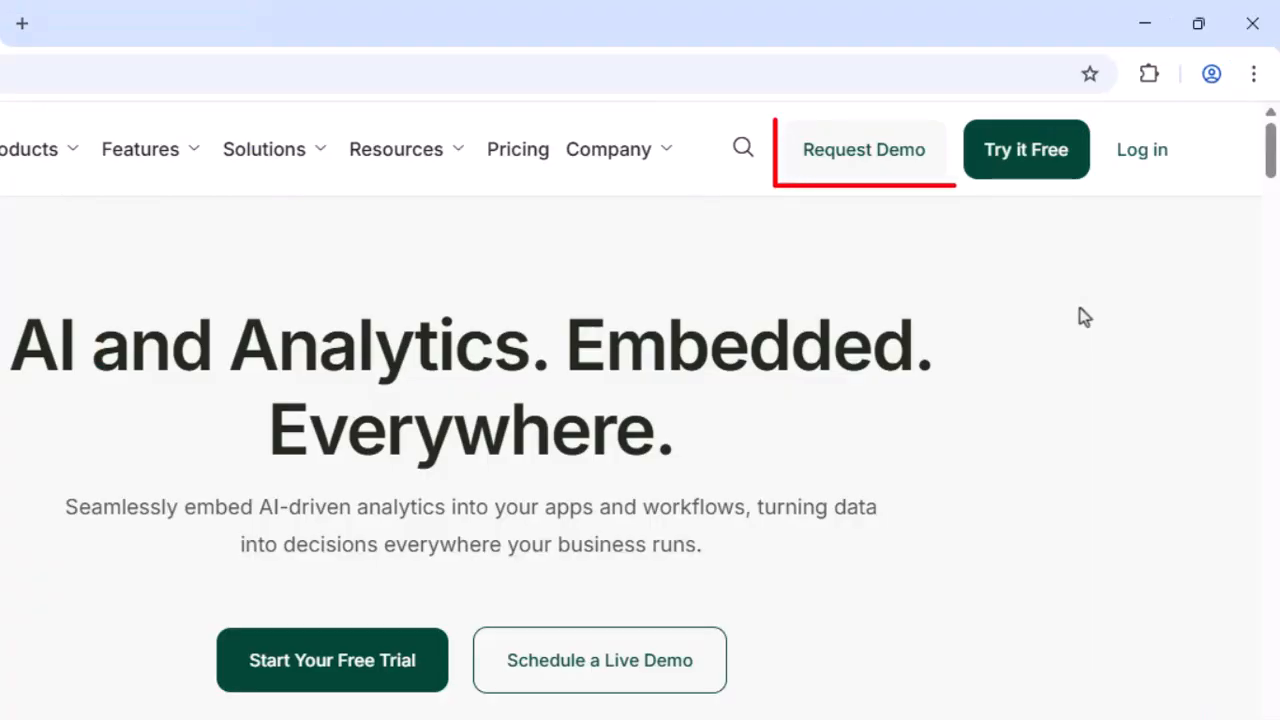
{"action": "left_click", "coordinate": [863, 150]}
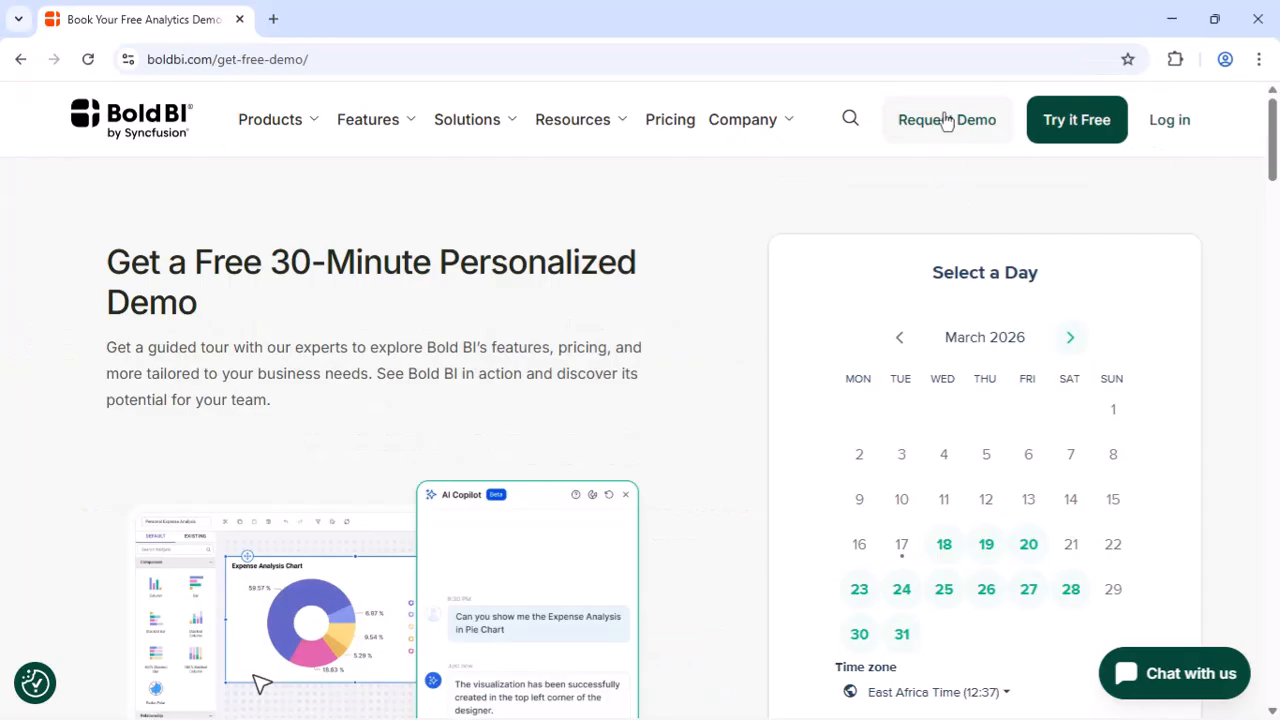